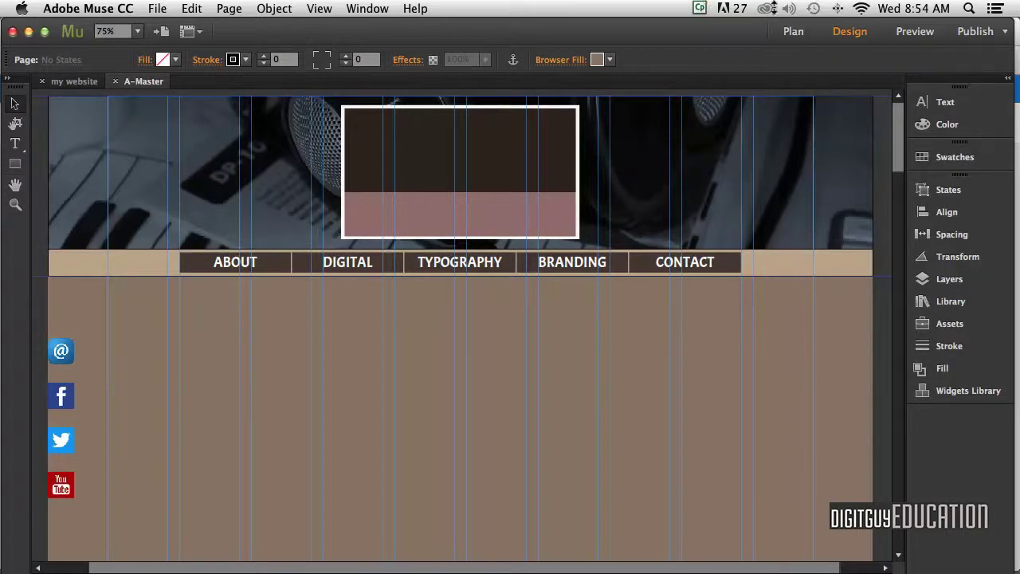
# Open the A-Master page and select its social icons, header elements and tan menu strip
pyautogui.click(793, 31)
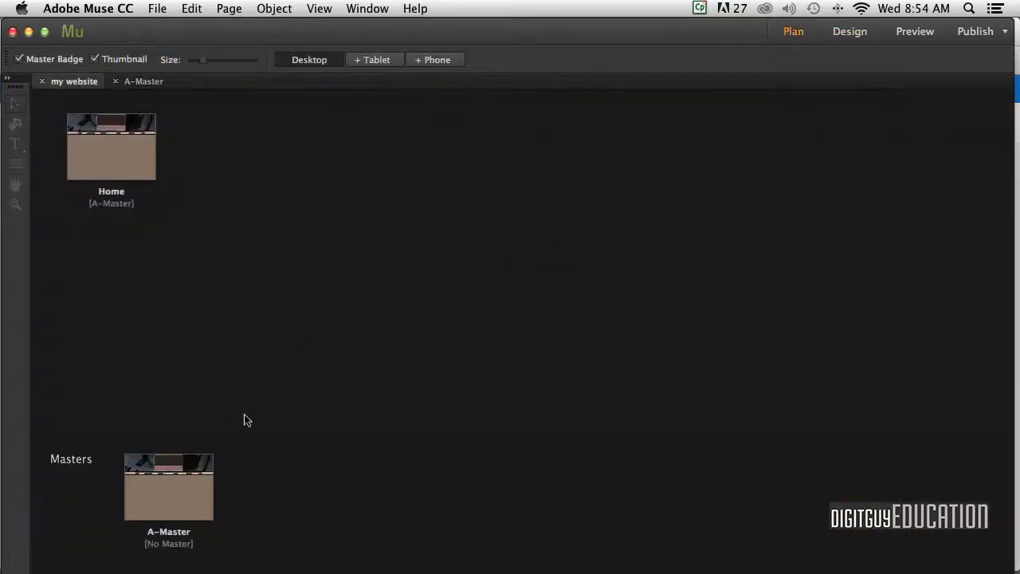
pyautogui.doubleClick(167, 484)
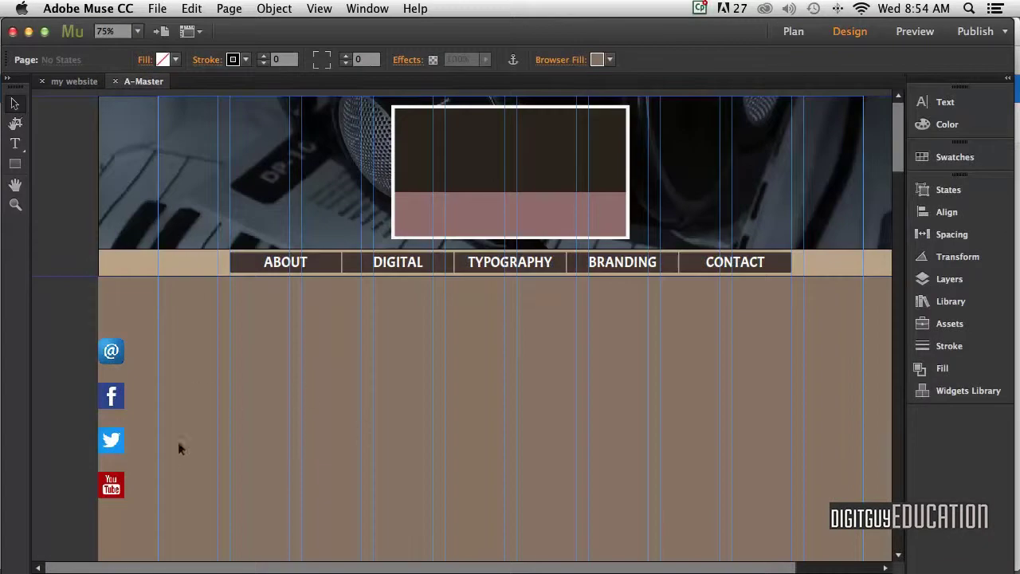
pyautogui.moveTo(176, 517); pyautogui.dragTo(87, 337)
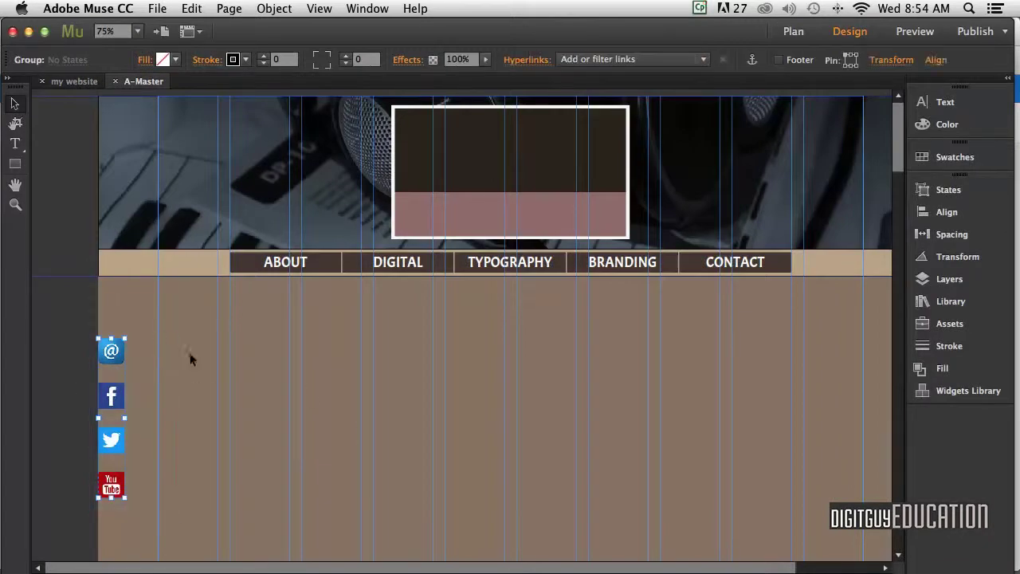
pyautogui.moveTo(310, 302); pyautogui.dragTo(262, 275)
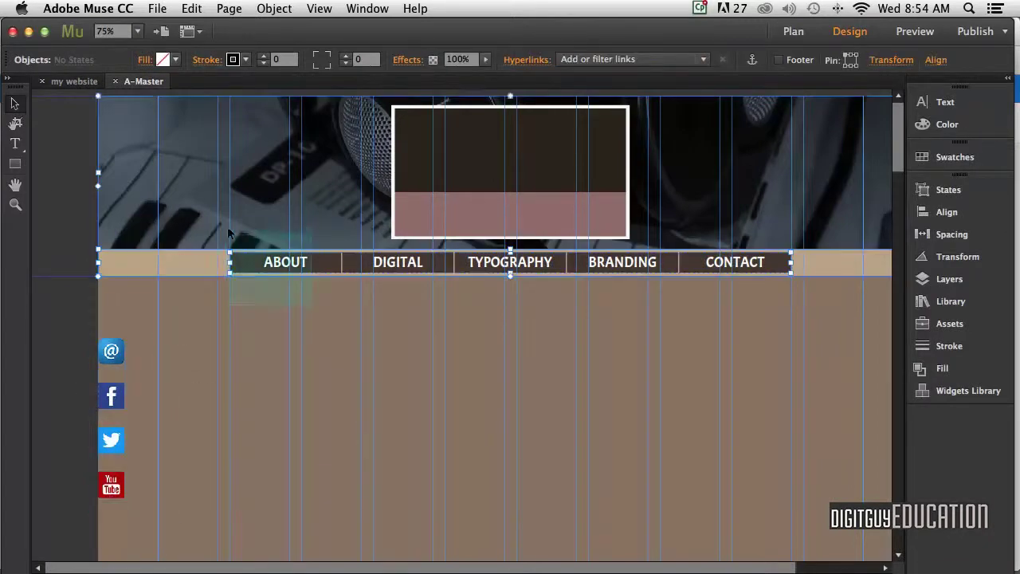
pyautogui.click(307, 364)
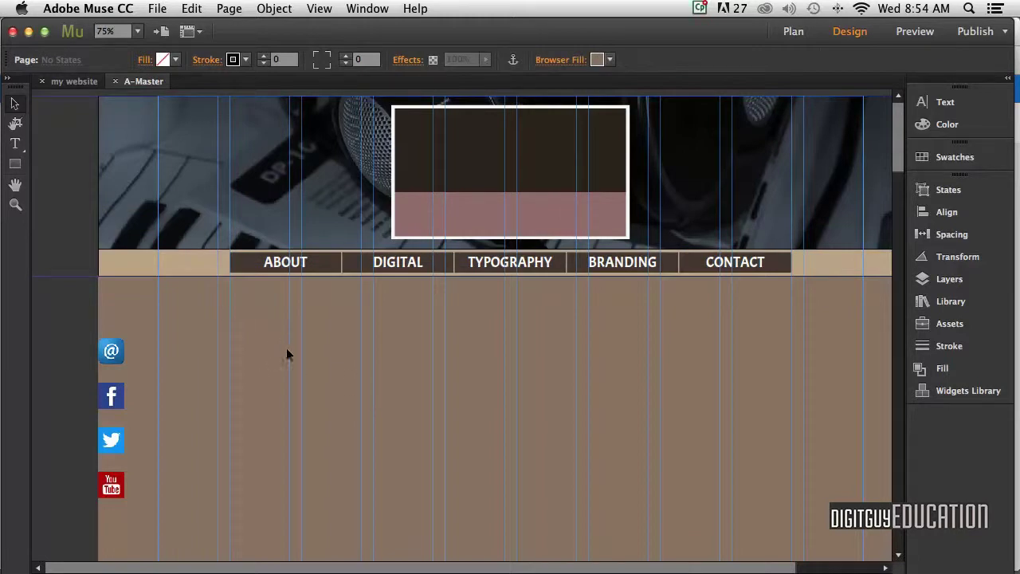
pyautogui.click(184, 275)
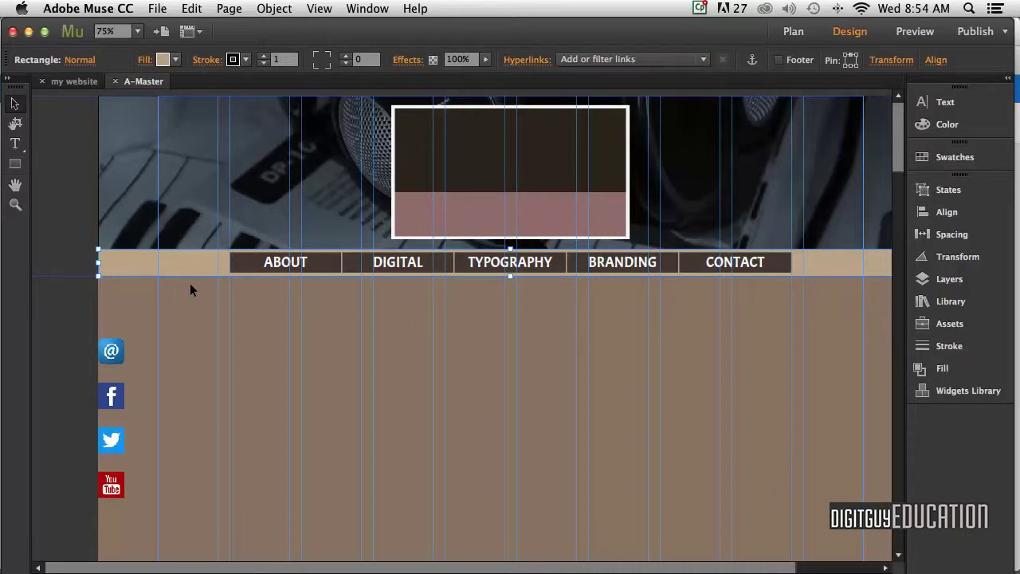
# Rename Layer 1 to 'master page' and lock it
pyautogui.click(929, 280)
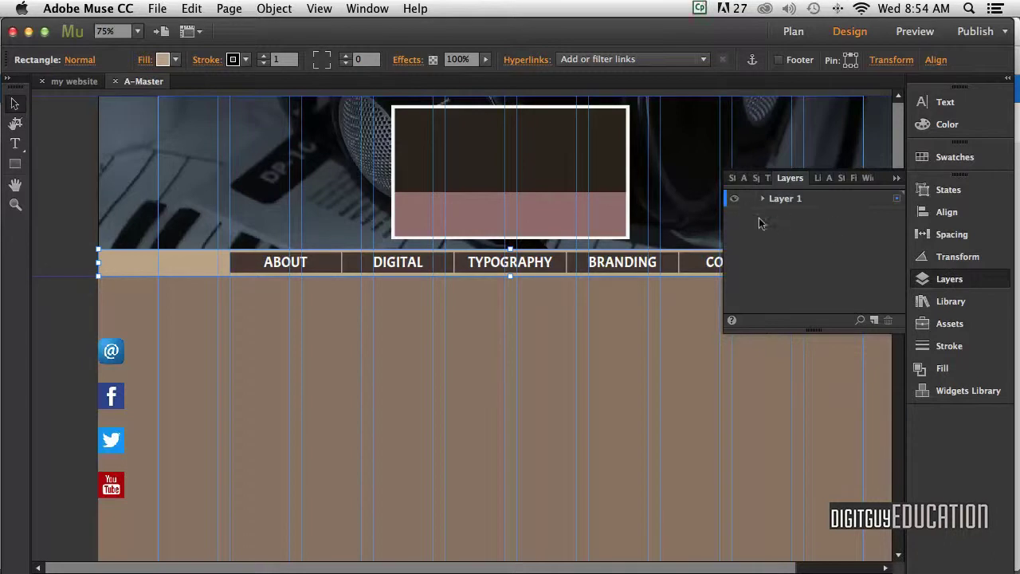
pyautogui.doubleClick(785, 200)
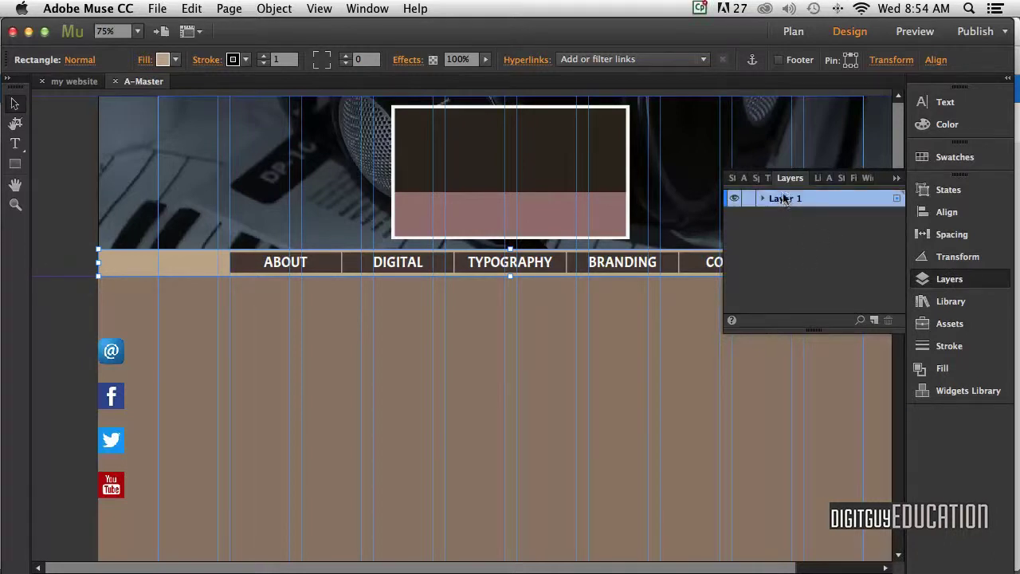
pyautogui.write('ma')
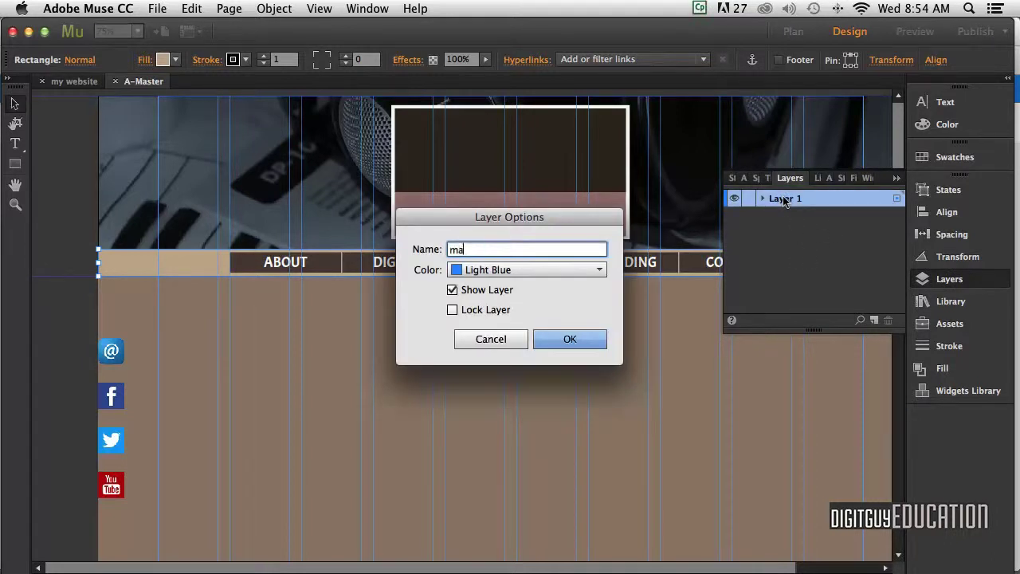
pyautogui.write('ster page')
pyautogui.click(581, 340)
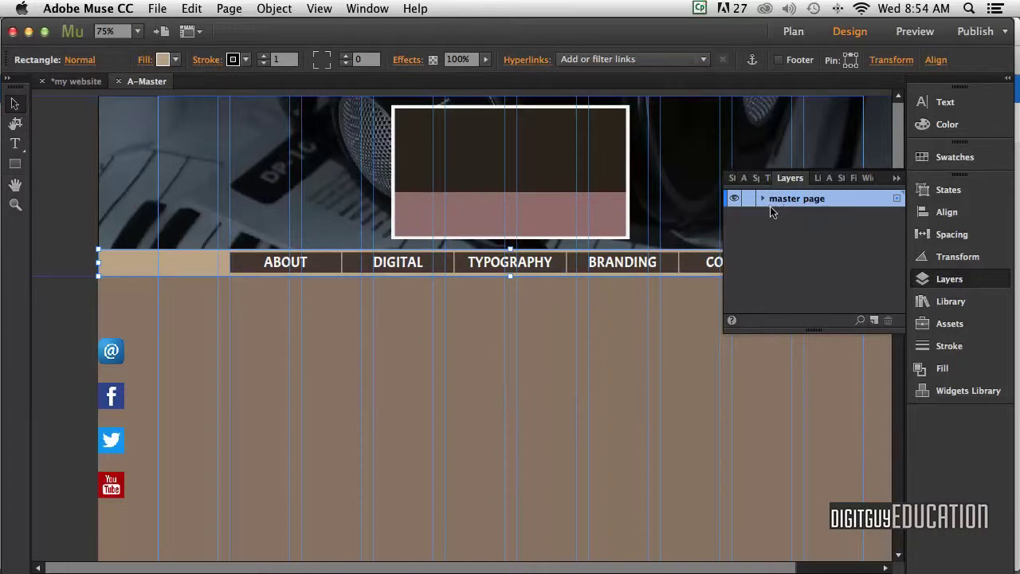
pyautogui.click(748, 199)
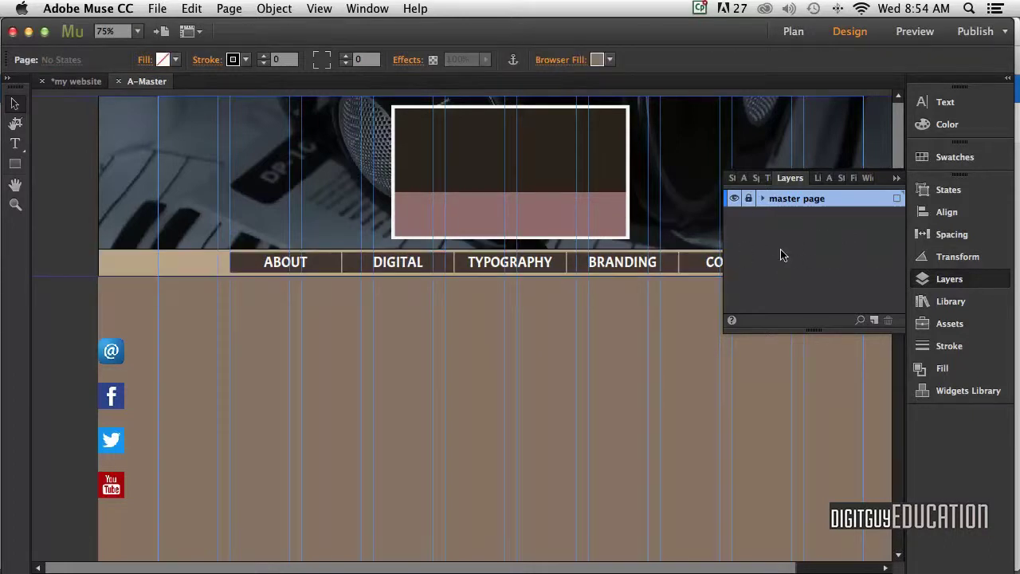
# Add a new layer named 'content' and move it below 'master page'
pyautogui.click(874, 319)
pyautogui.doubleClick(787, 199)
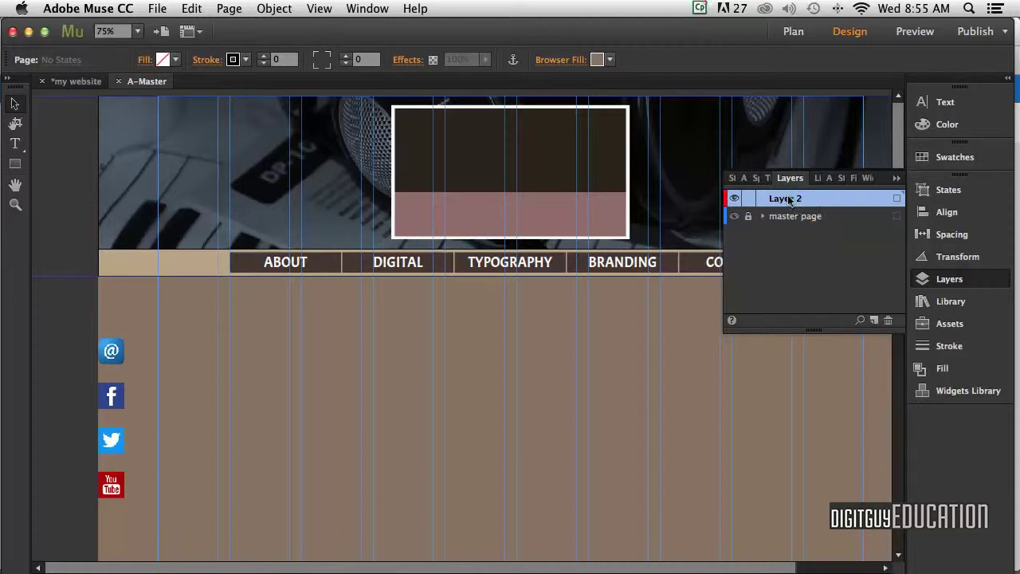
pyautogui.write('content')
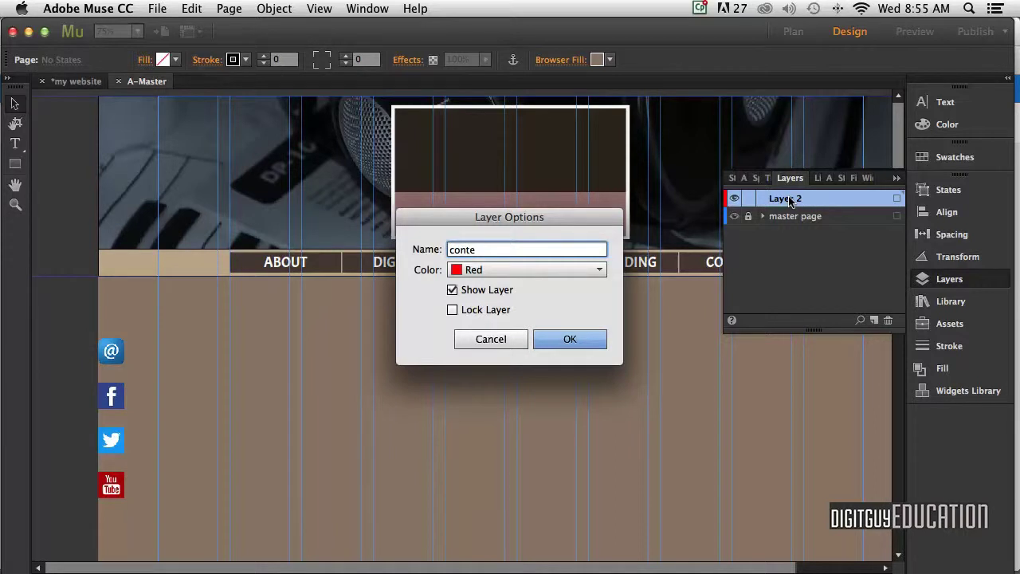
pyautogui.click(550, 338)
pyautogui.moveTo(790, 201); pyautogui.dragTo(788, 228)
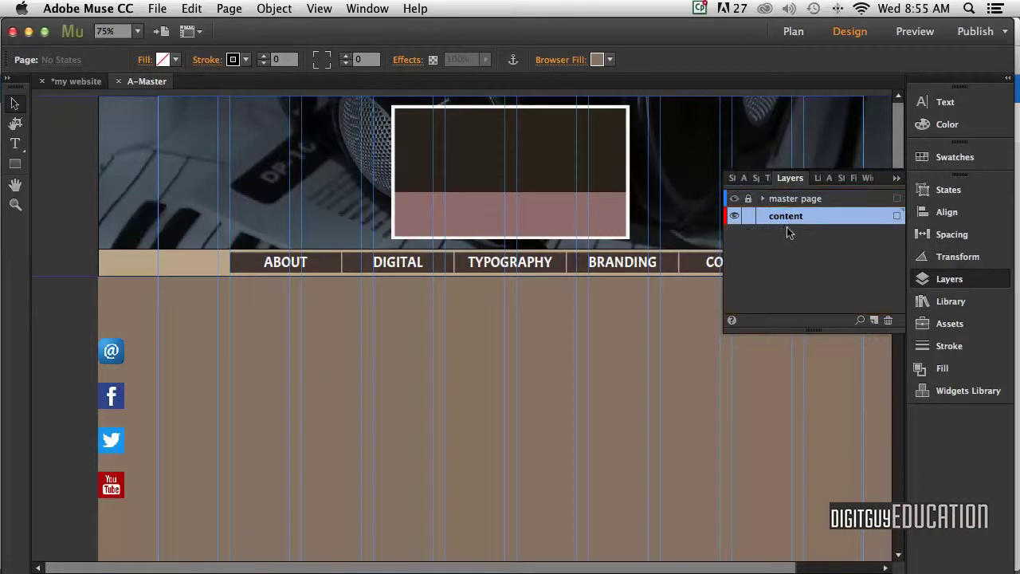
pyautogui.click(894, 178)
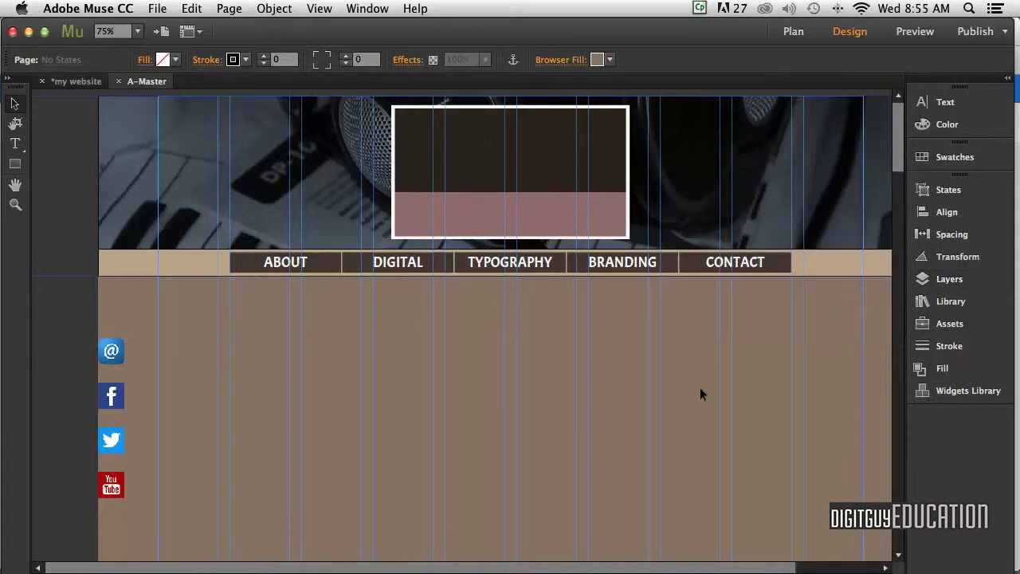
# Open the Home page at 75% zoom and paste the tan strip below the menu bar
pyautogui.click(792, 31)
pyautogui.moveTo(136, 178)
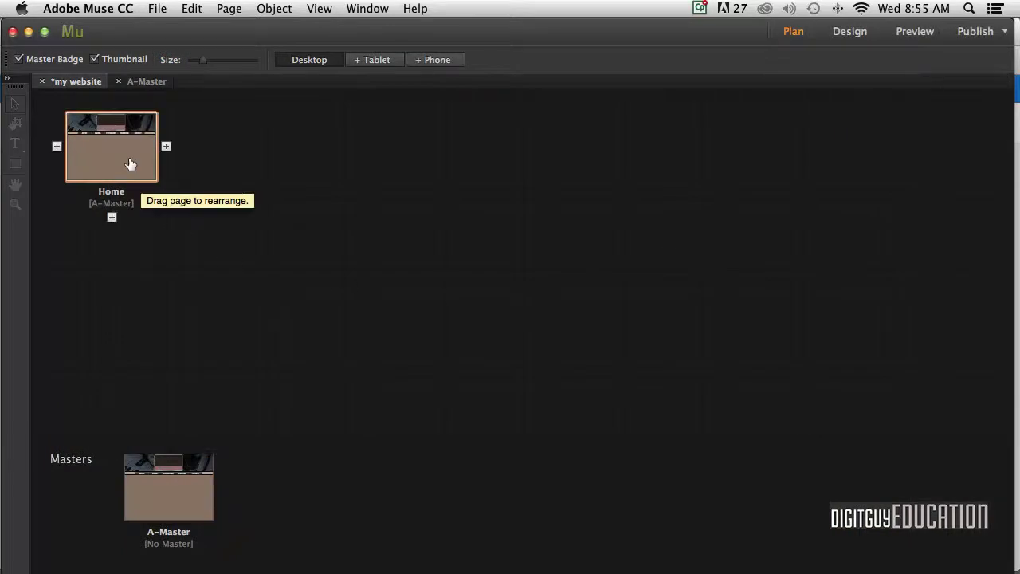
pyautogui.doubleClick(125, 152)
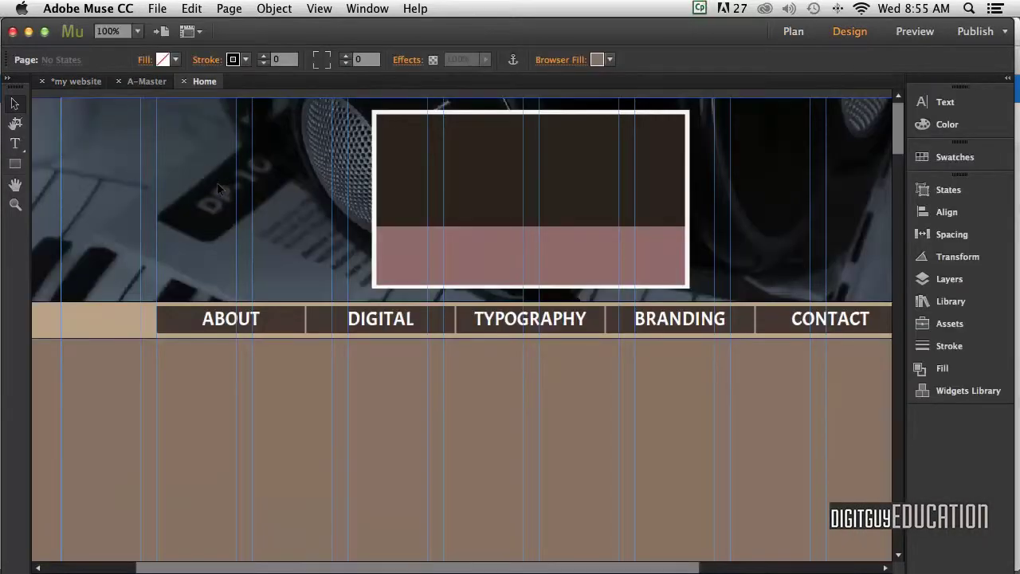
pyautogui.press('super+minus')
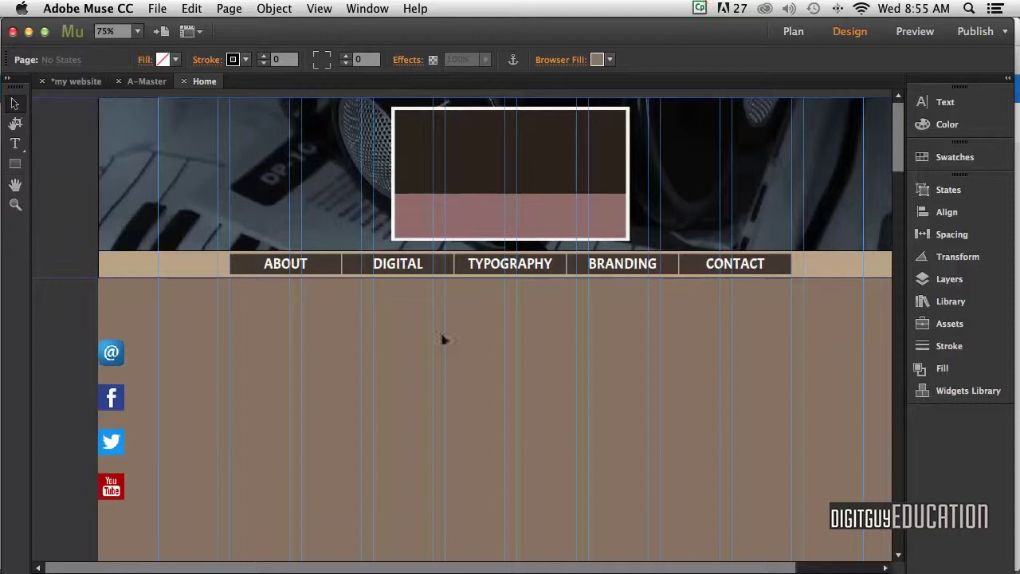
pyautogui.moveTo(444, 340); pyautogui.dragTo(400, 325)
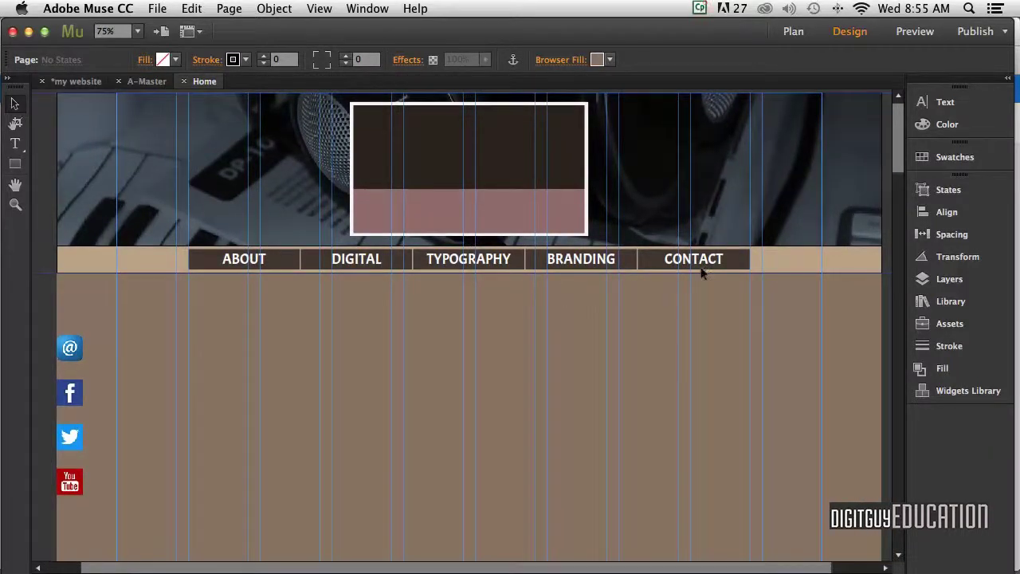
pyautogui.press('super+v')
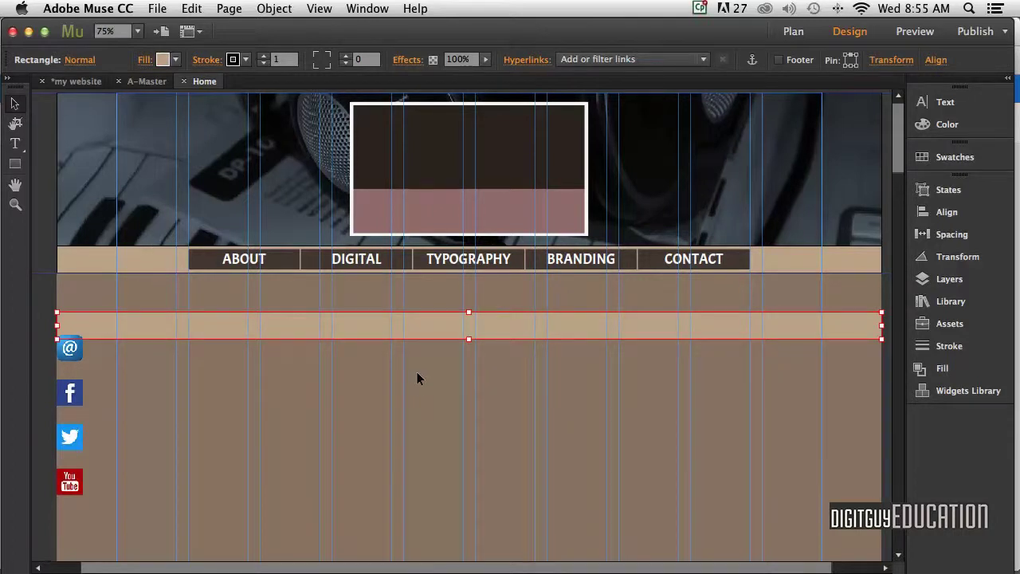
# Set the pasted tan band's stroke colour to None and check its appearance
pyautogui.click(466, 355)
pyautogui.click(475, 323)
pyautogui.hscroll(-2, 481, 330)
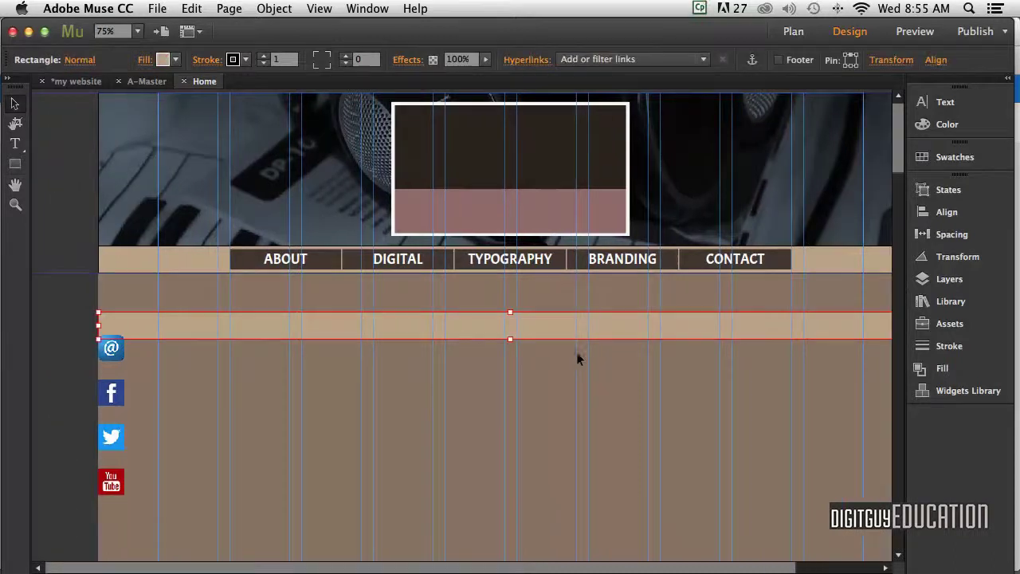
pyautogui.click(243, 60)
pyautogui.click(419, 81)
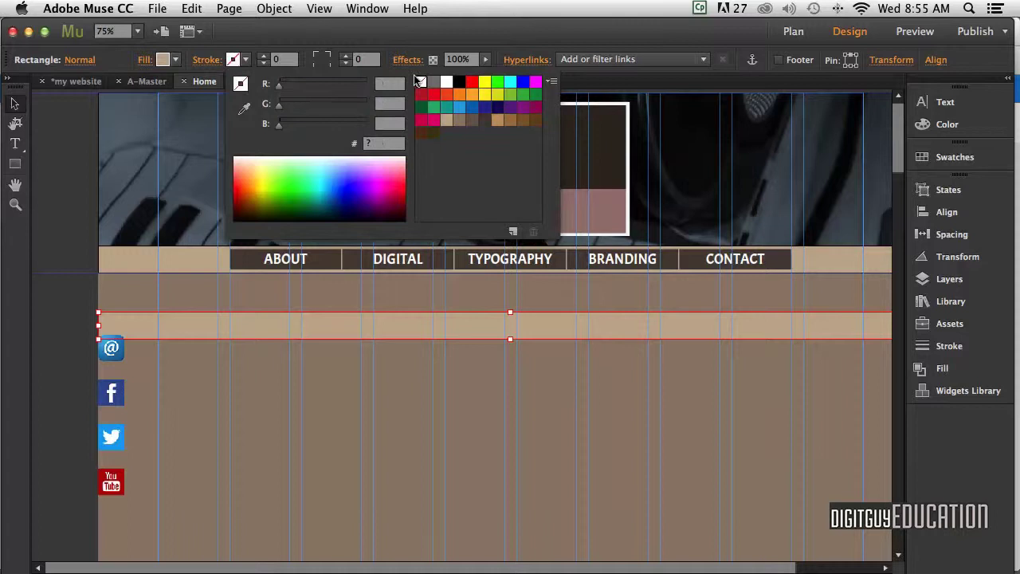
pyautogui.click(470, 342)
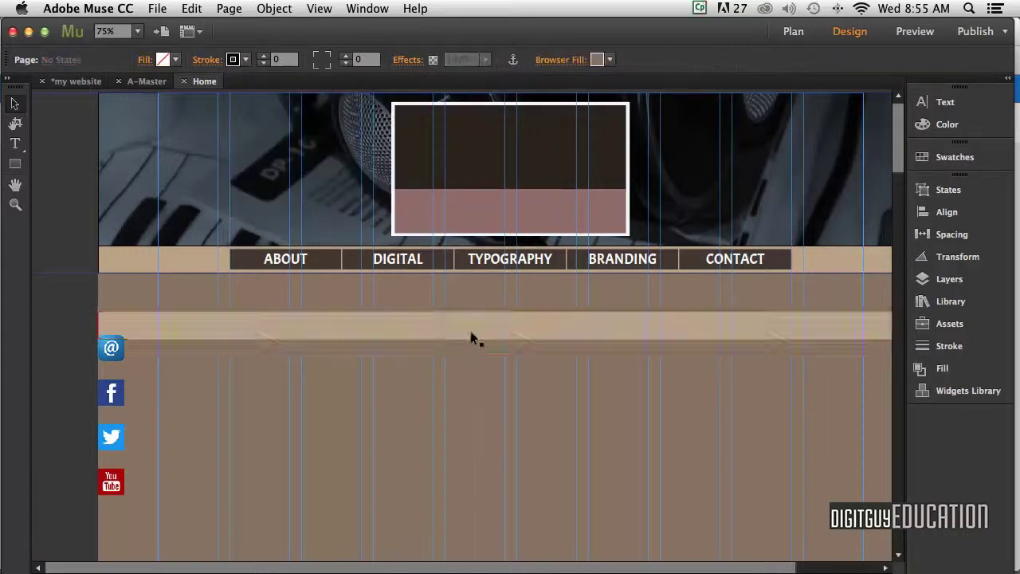
pyautogui.click(471, 318)
pyautogui.click(467, 296)
pyautogui.click(522, 325)
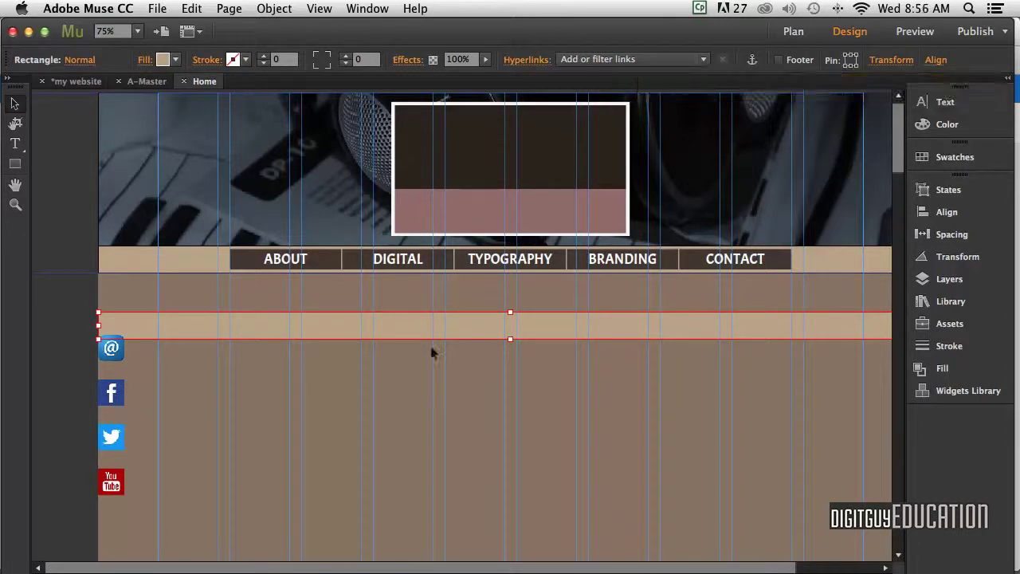
pyautogui.hscroll(3, 418, 369)
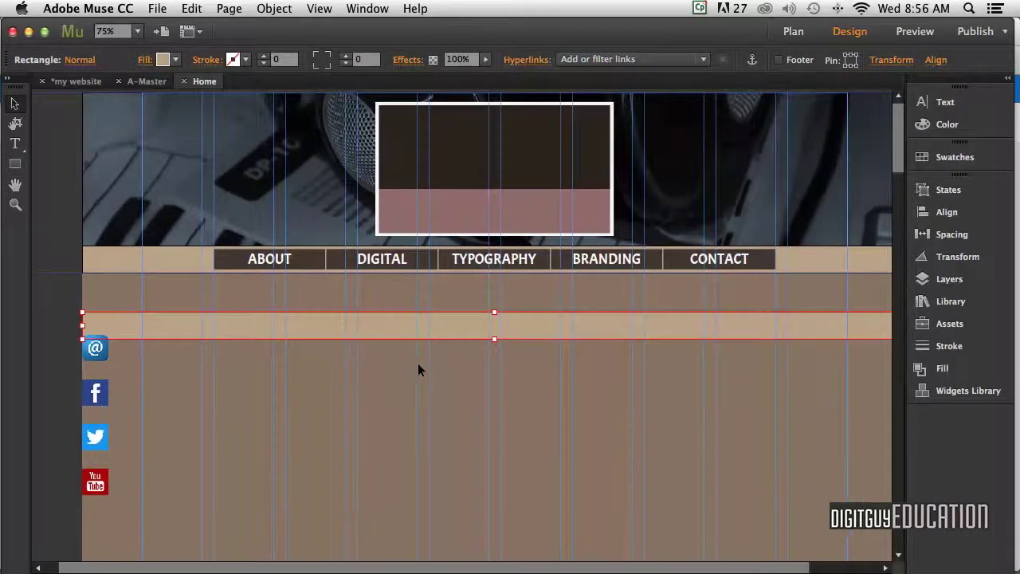
# Draw a wide text frame below the tan band and type the DIGITAL VIDEO heading
pyautogui.click(15, 143)
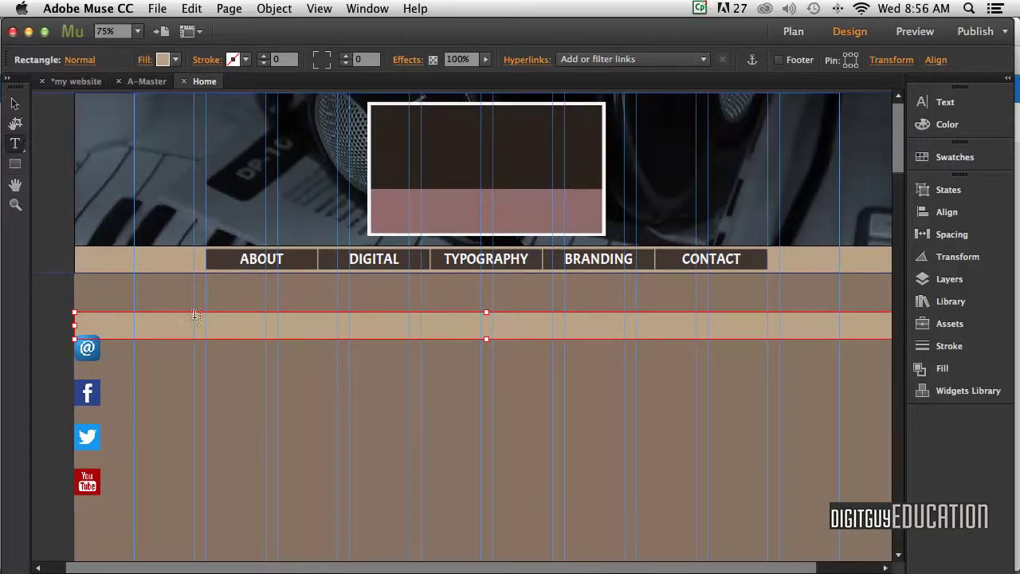
pyautogui.moveTo(243, 375); pyautogui.dragTo(632, 386)
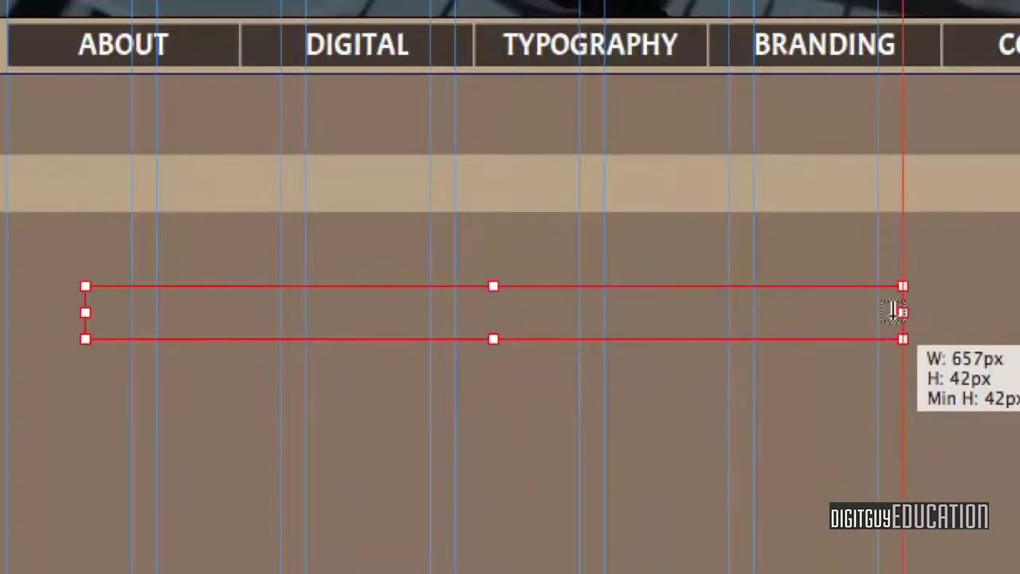
pyautogui.moveTo(895, 311); pyautogui.dragTo(896, 310)
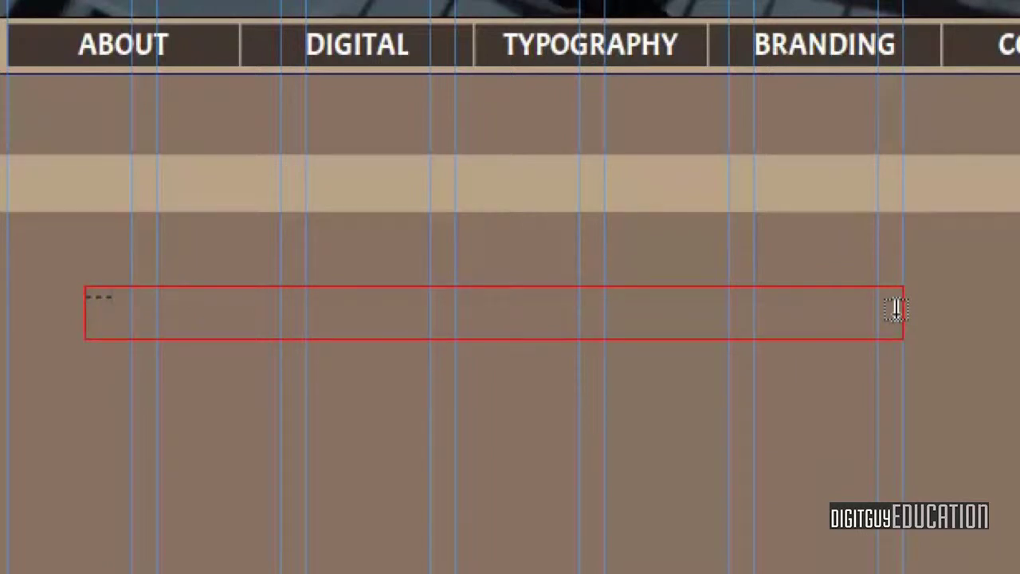
pyautogui.write('DIGITAL')
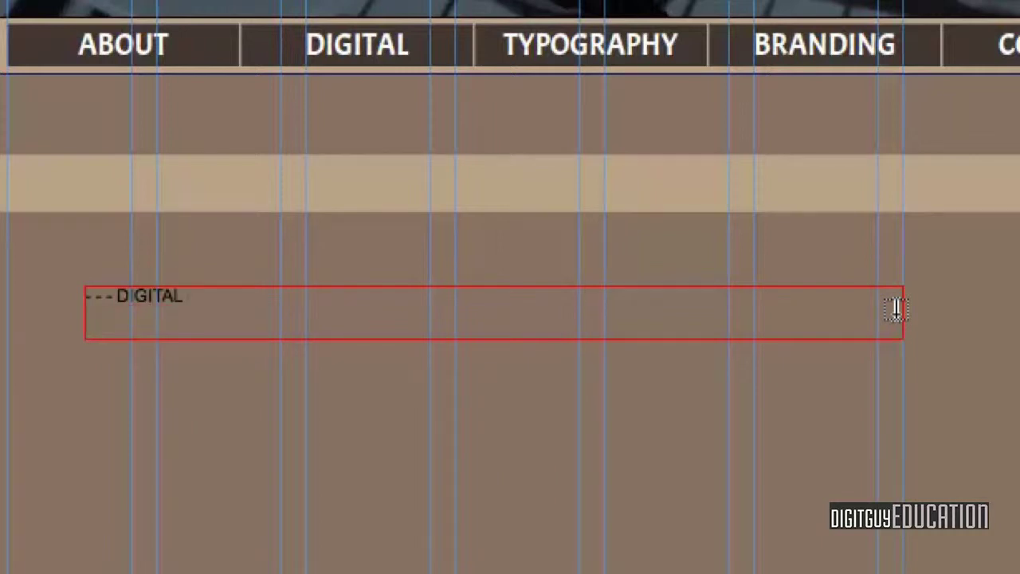
pyautogui.write(' VIDEO')
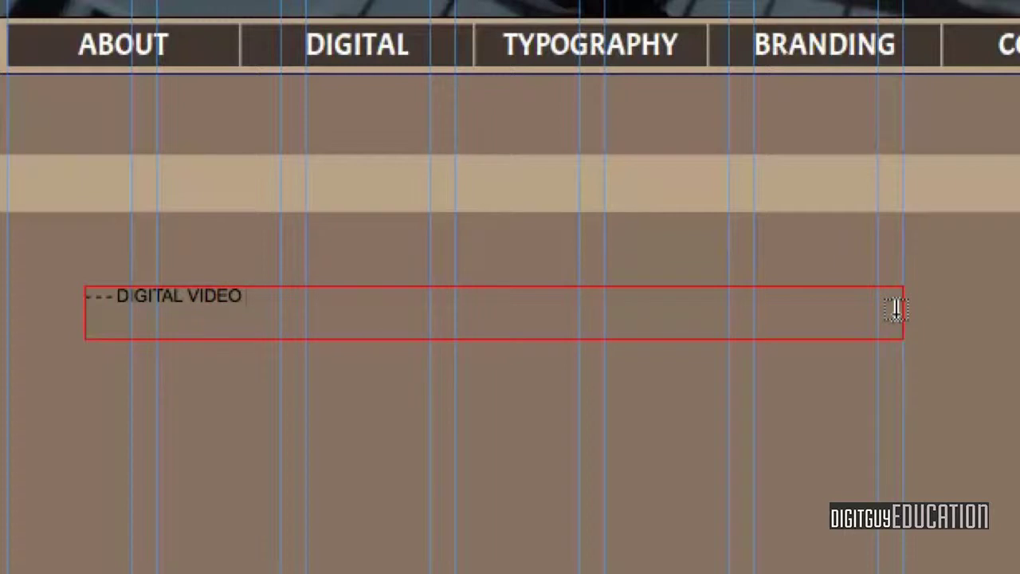
pyautogui.write(' =')
# Style the heading text as 24 pt white Acme
pyautogui.moveTo(287, 273); pyautogui.dragTo(39, 274)
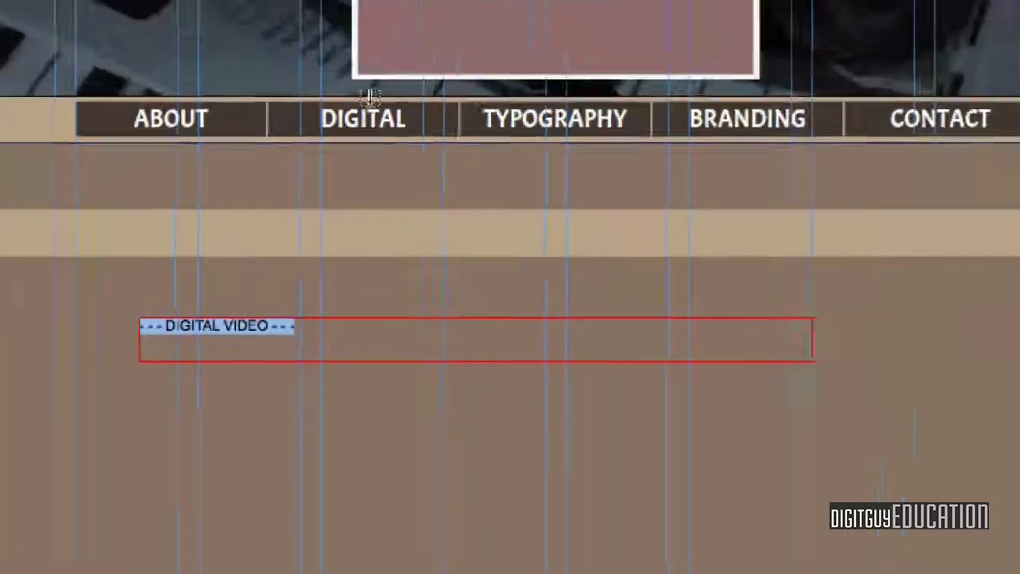
pyautogui.click(365, 59)
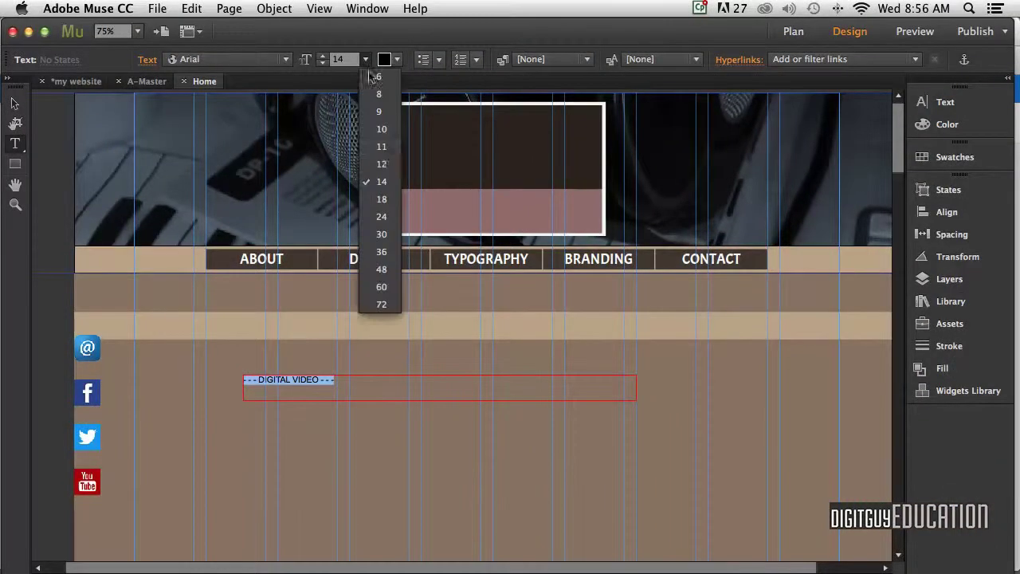
pyautogui.click(382, 216)
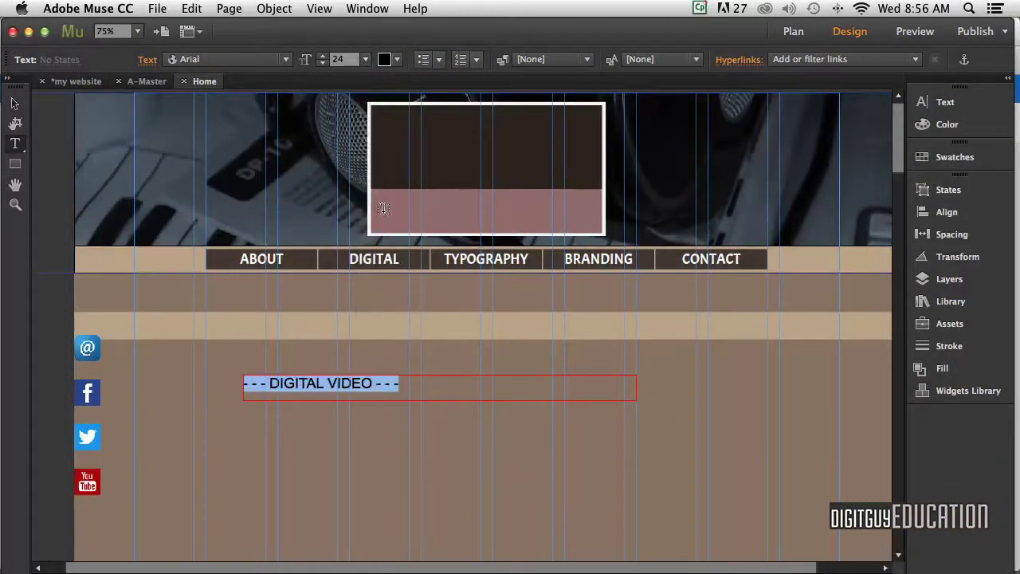
pyautogui.click(228, 58)
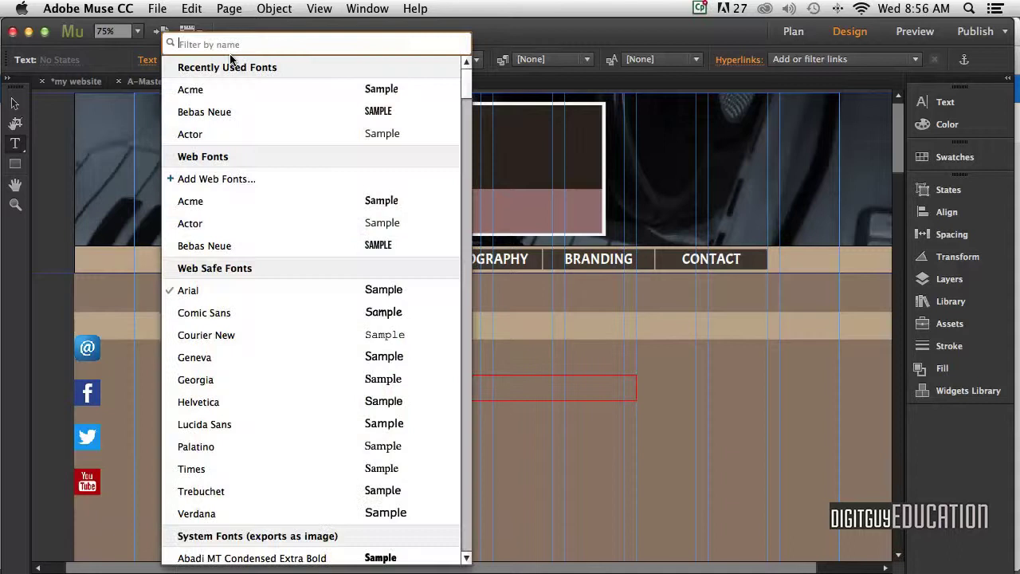
pyautogui.click(266, 202)
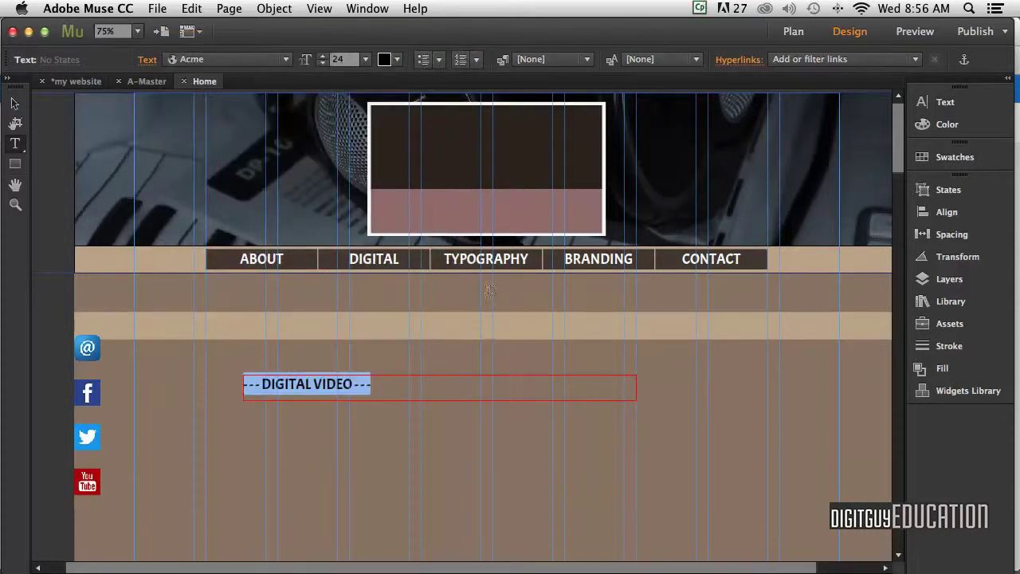
pyautogui.click(396, 59)
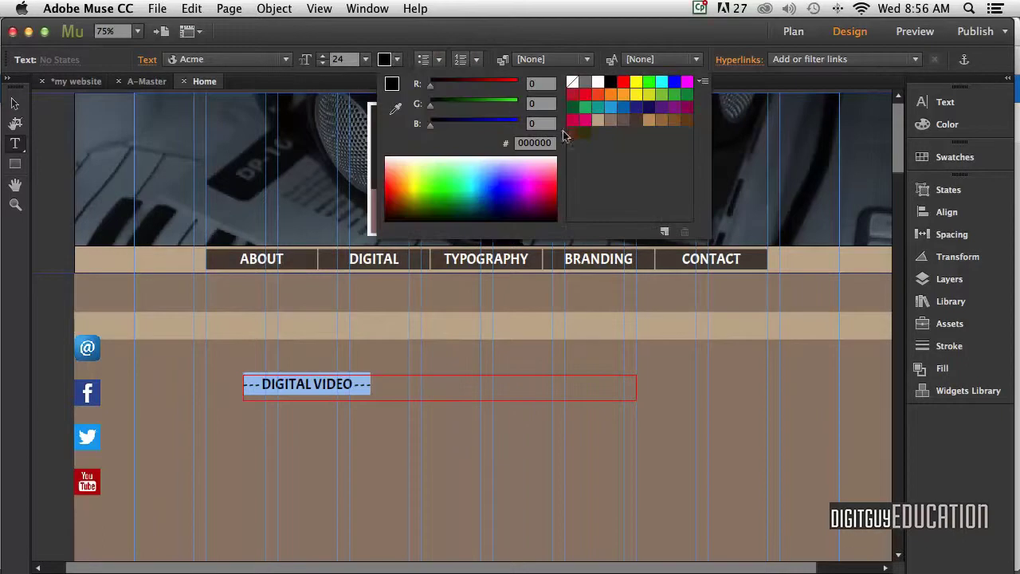
pyautogui.click(597, 81)
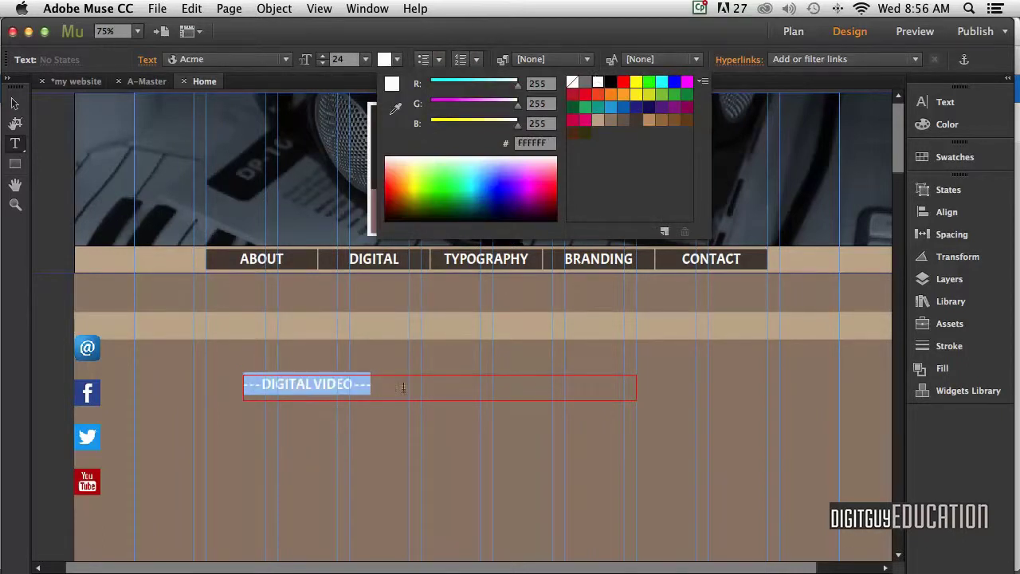
pyautogui.click(12, 94)
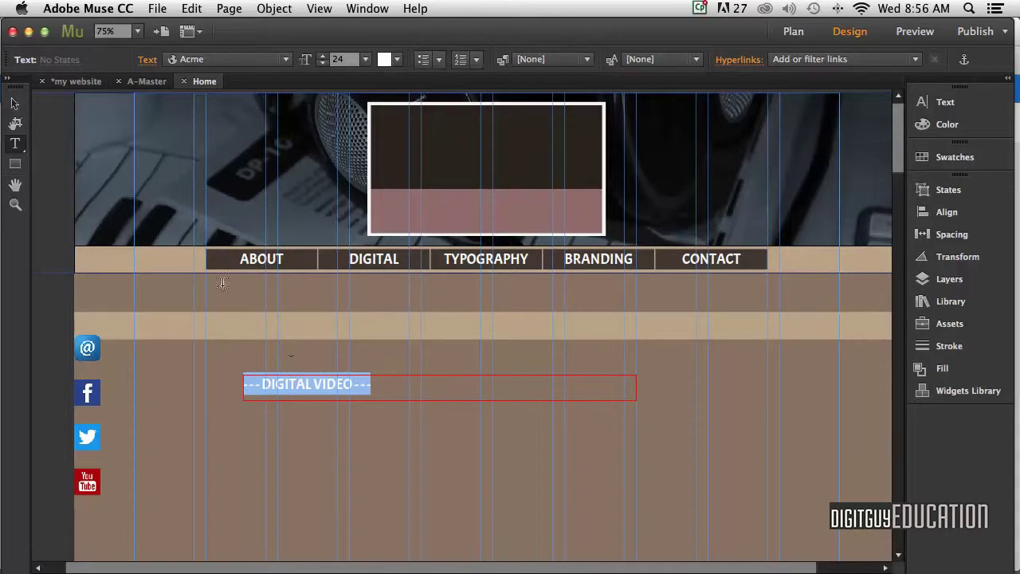
# Centre-align the heading text within its frame
pyautogui.click(14, 103)
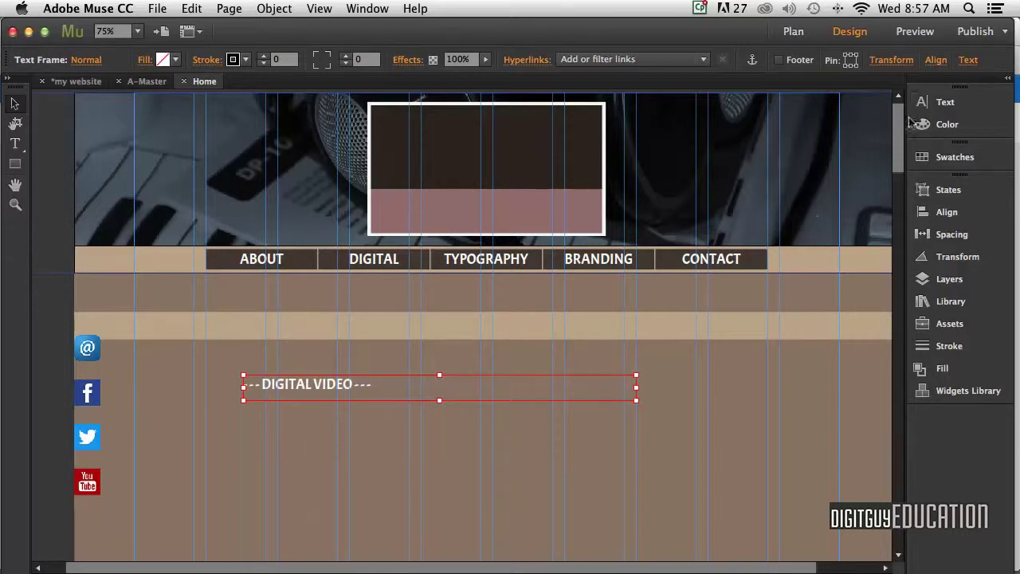
pyautogui.click(944, 104)
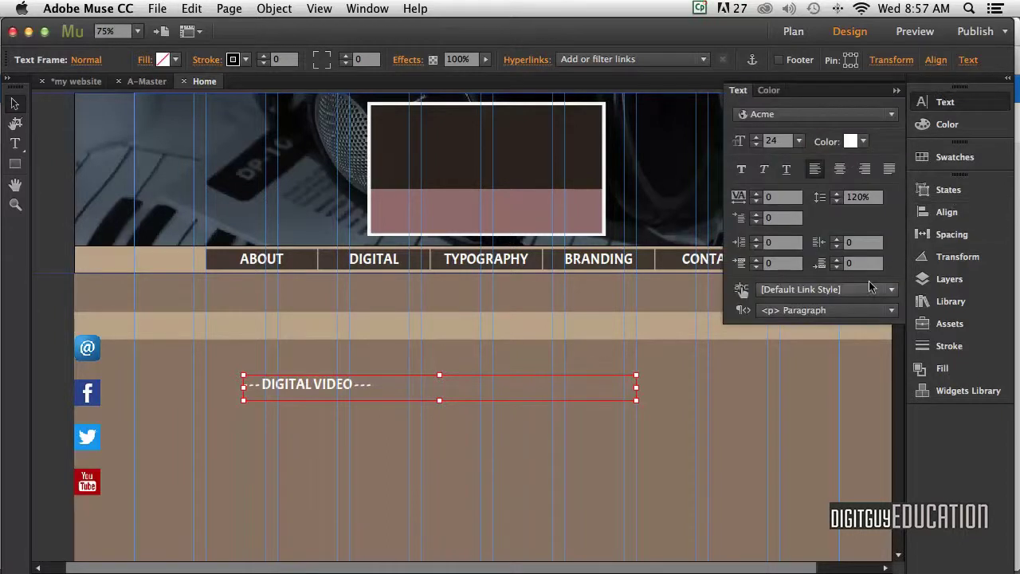
pyautogui.click(839, 168)
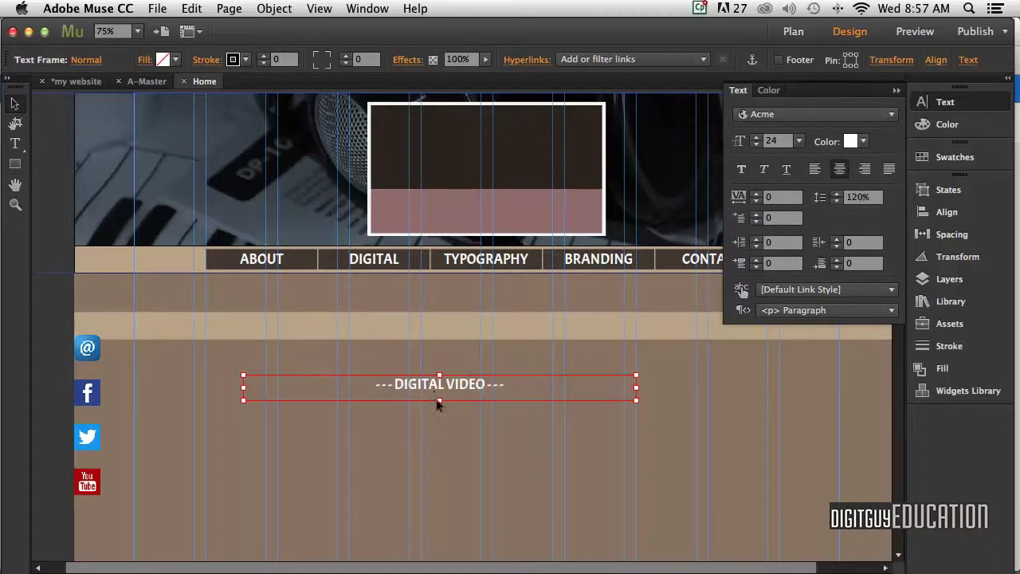
pyautogui.moveTo(438, 403); pyautogui.dragTo(481, 327)
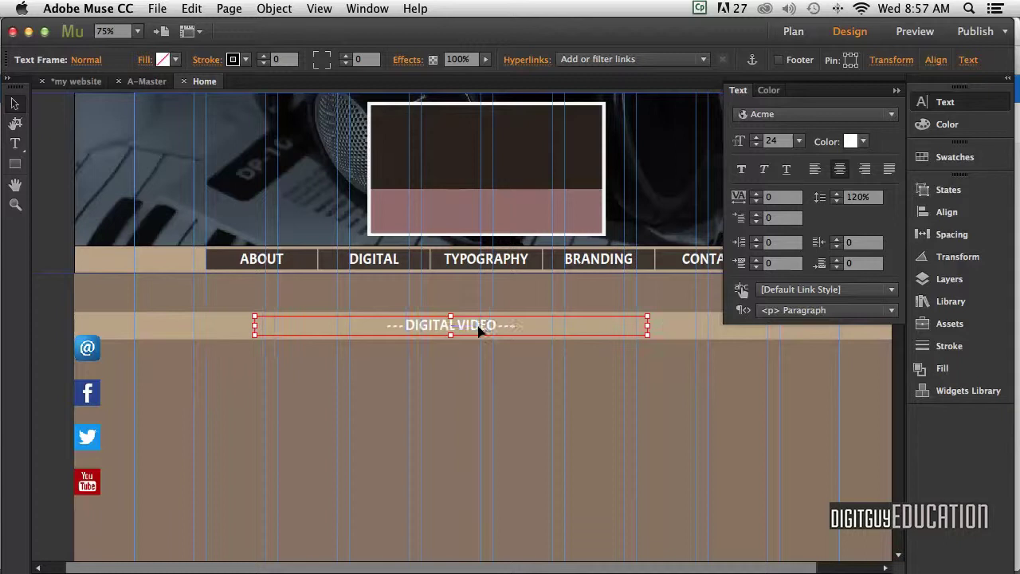
# Make the tan band behind the heading slightly shorter
pyautogui.click(518, 405)
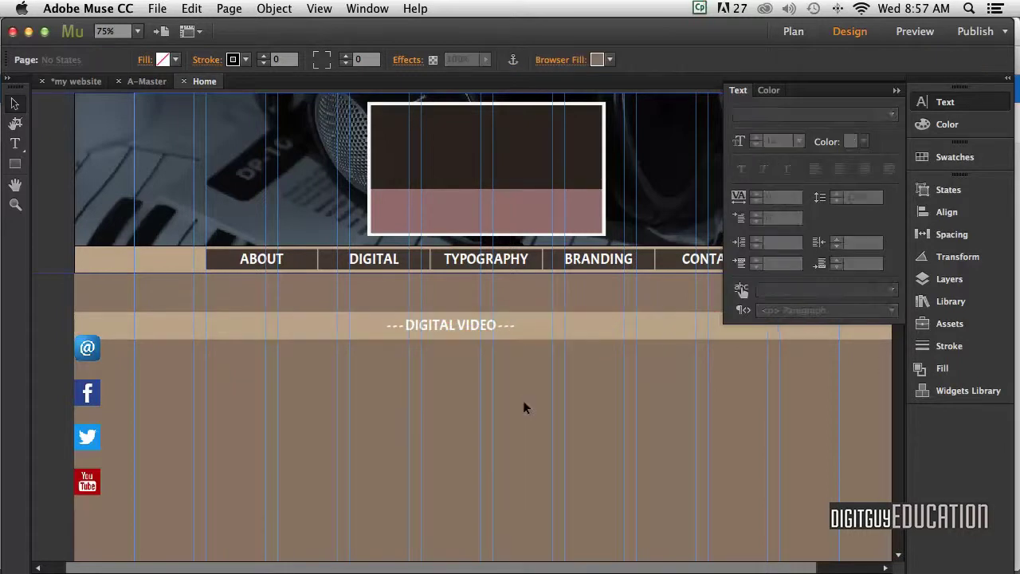
pyautogui.click(582, 330)
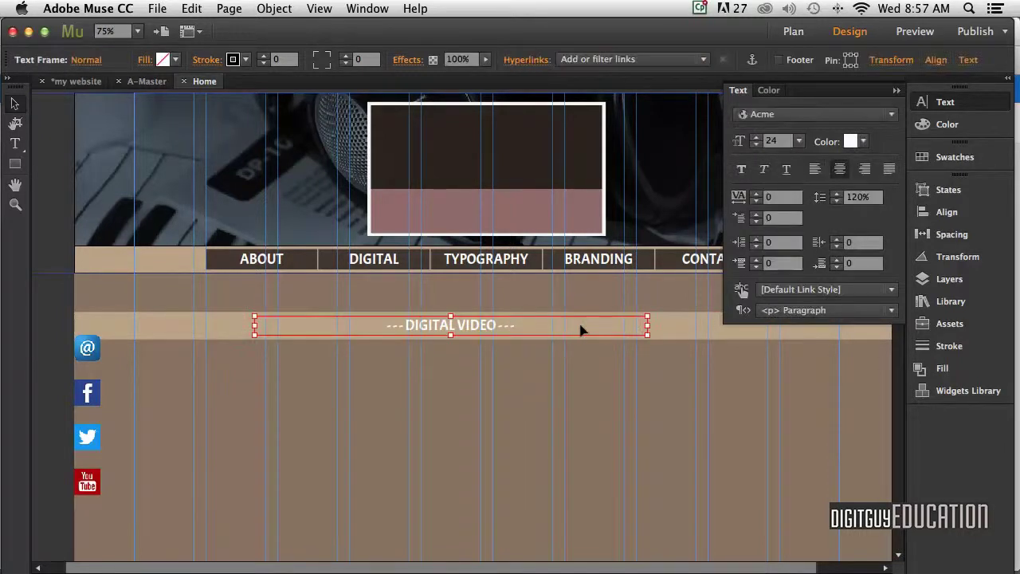
pyautogui.click(693, 330)
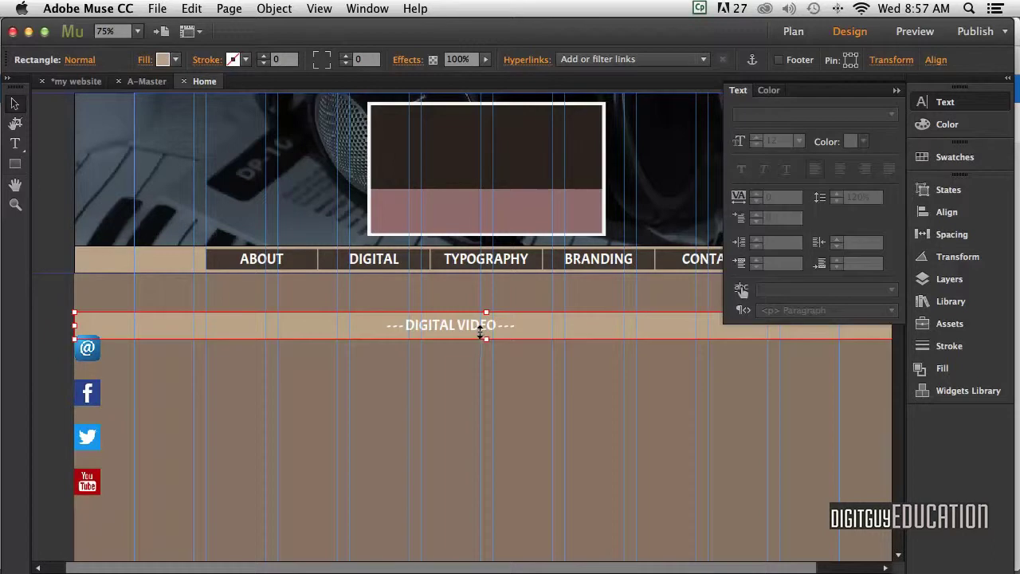
pyautogui.moveTo(486, 339); pyautogui.dragTo(486, 334)
pyautogui.click(503, 362)
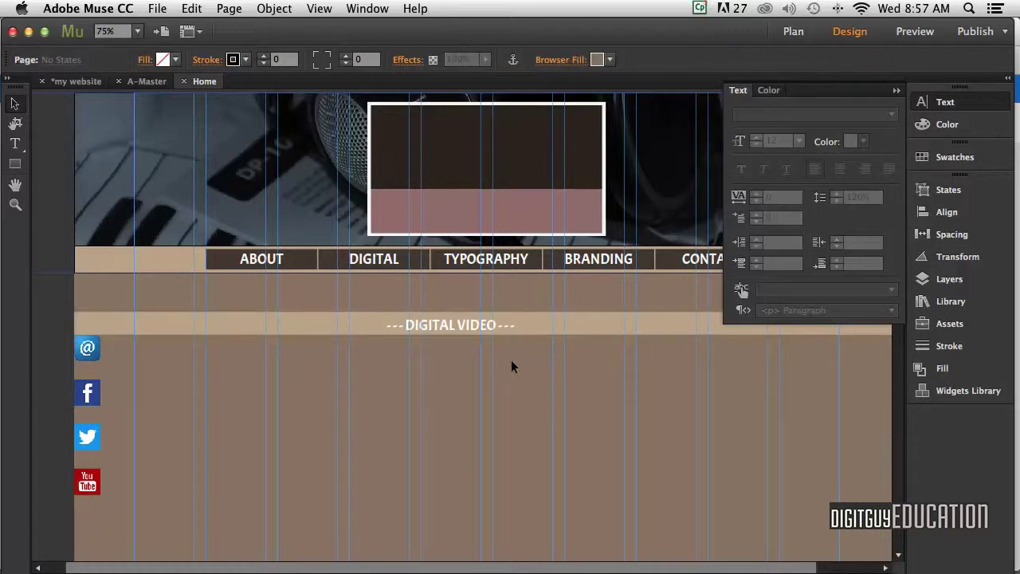
# Zoom out to 50% and shift the heading frame right to centre it on the page
pyautogui.click(470, 329)
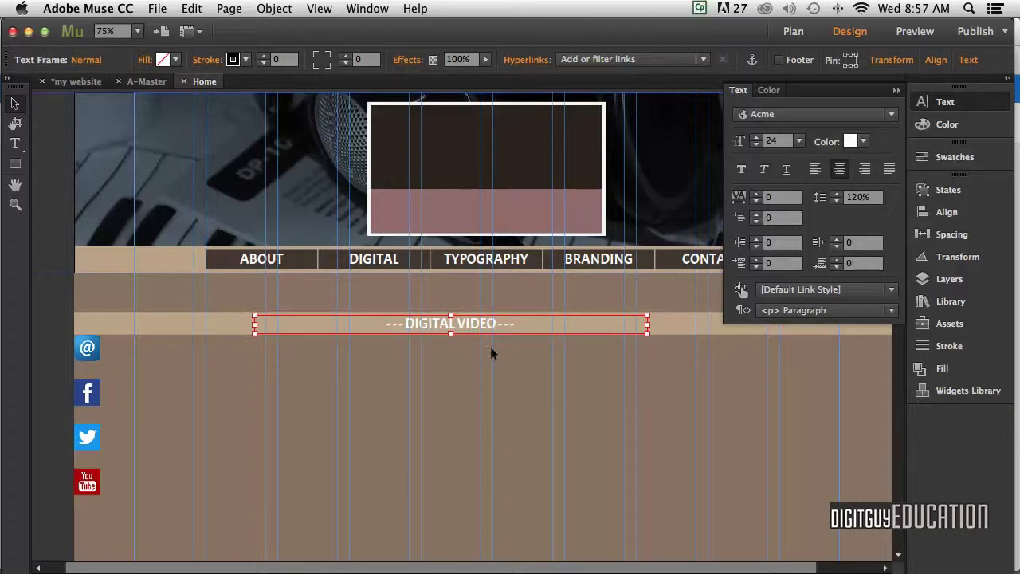
pyautogui.click(491, 349)
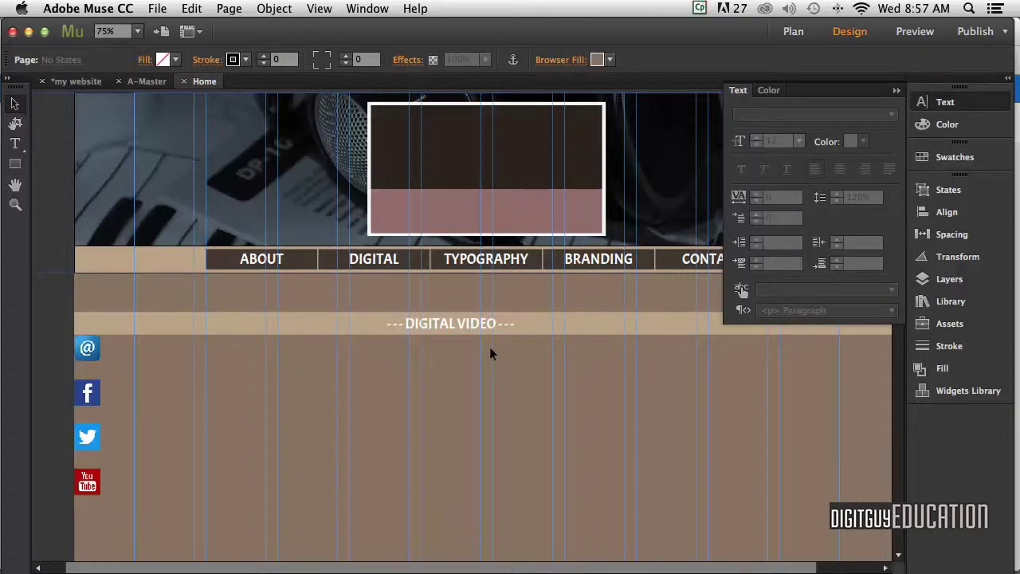
pyautogui.press('super+minus')
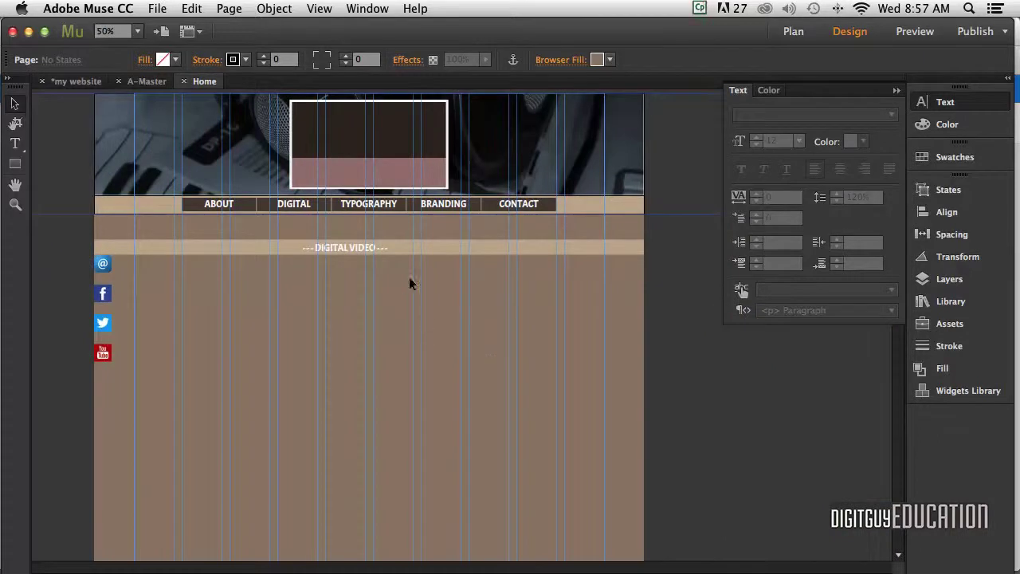
pyautogui.moveTo(351, 250); pyautogui.dragTo(377, 250)
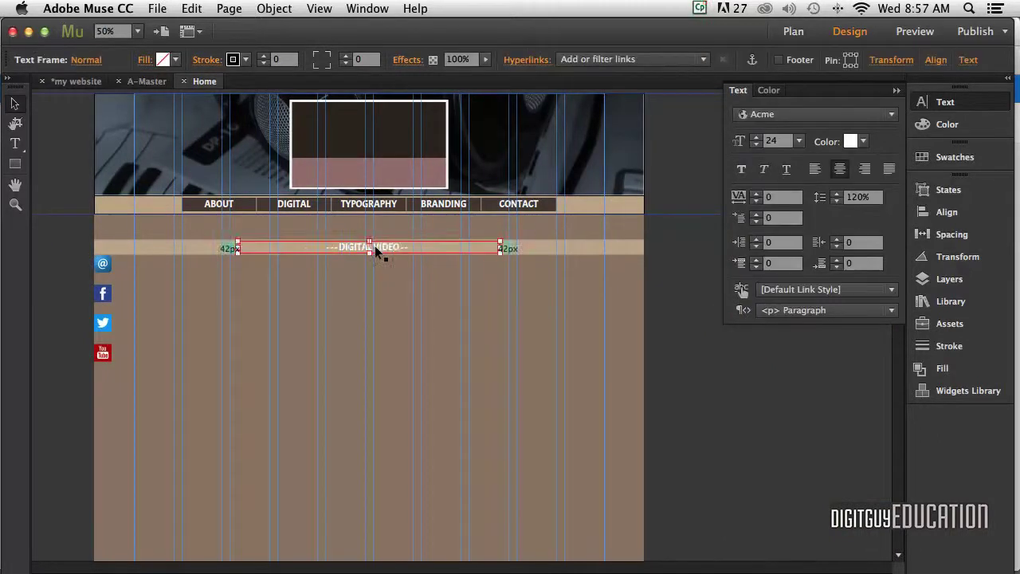
pyautogui.click(396, 287)
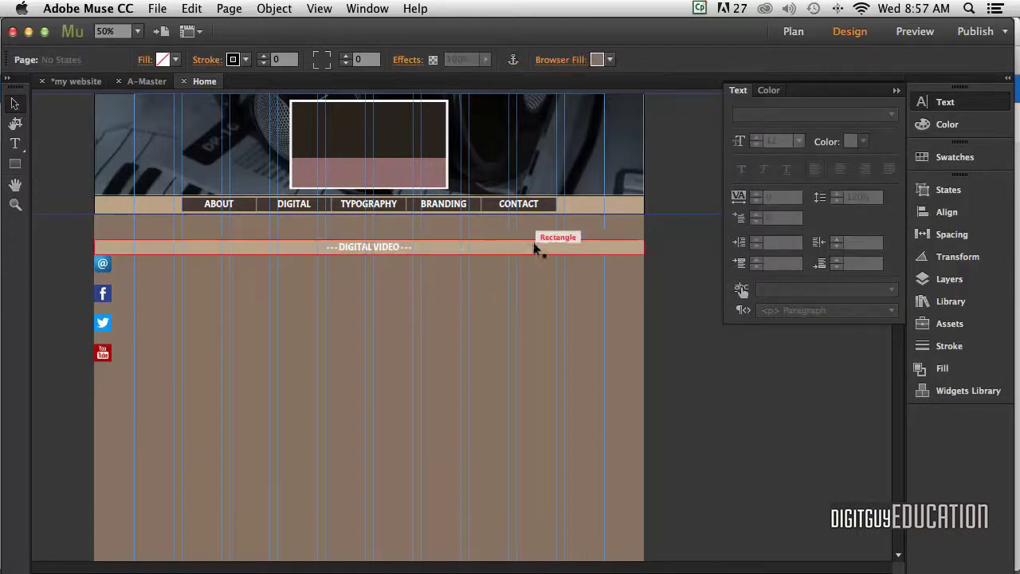
# Duplicate the tan band and DIGITAL VIDEO heading further down the page
pyautogui.click(556, 248)
pyautogui.keyDown('shift'); pyautogui.click(381, 250); pyautogui.keyUp('shift')
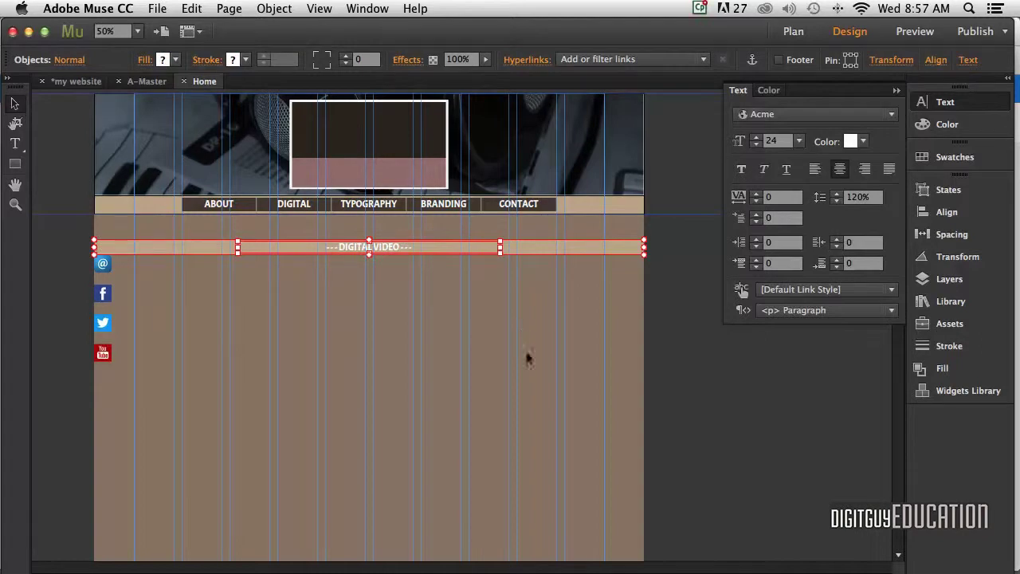
pyautogui.moveTo(536, 250); pyautogui.dragTo(526, 304)
pyautogui.click(476, 342)
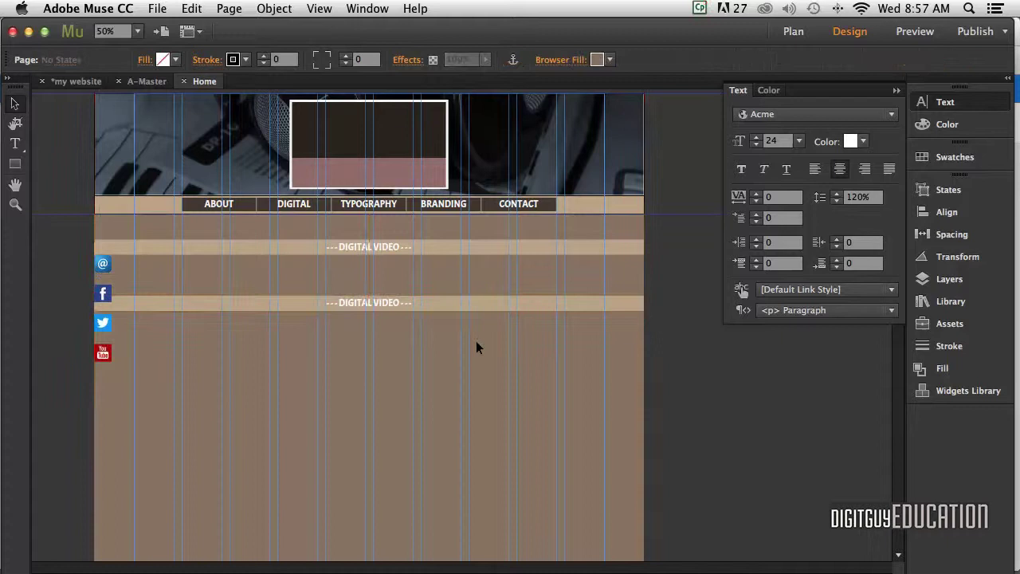
# Zoom in and replace 'DIGITAL VIDEO' in the copy with 'TYPOGRAPHY'
pyautogui.click(368, 299)
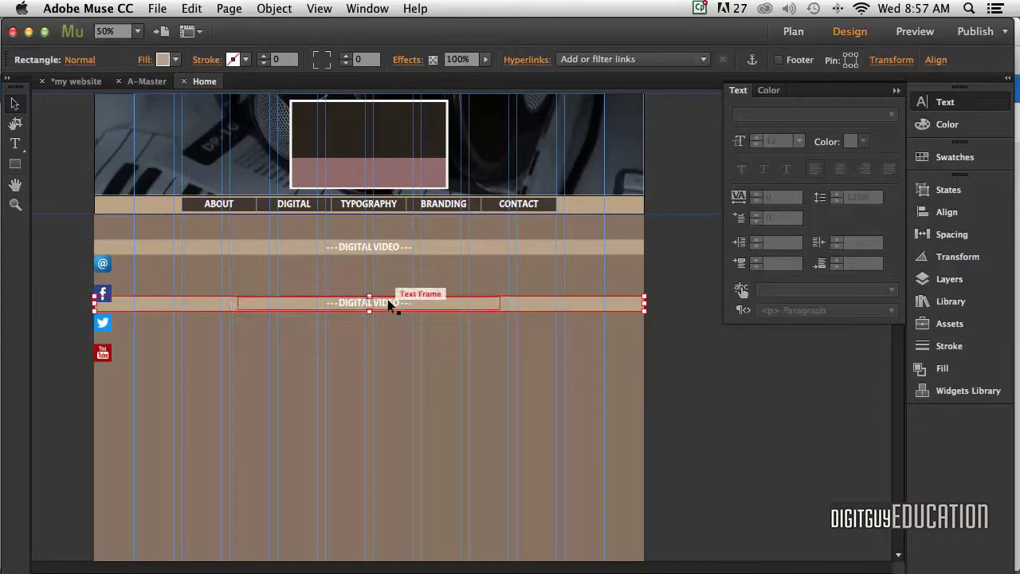
pyautogui.press('super+equal')
pyautogui.press('super+equal')
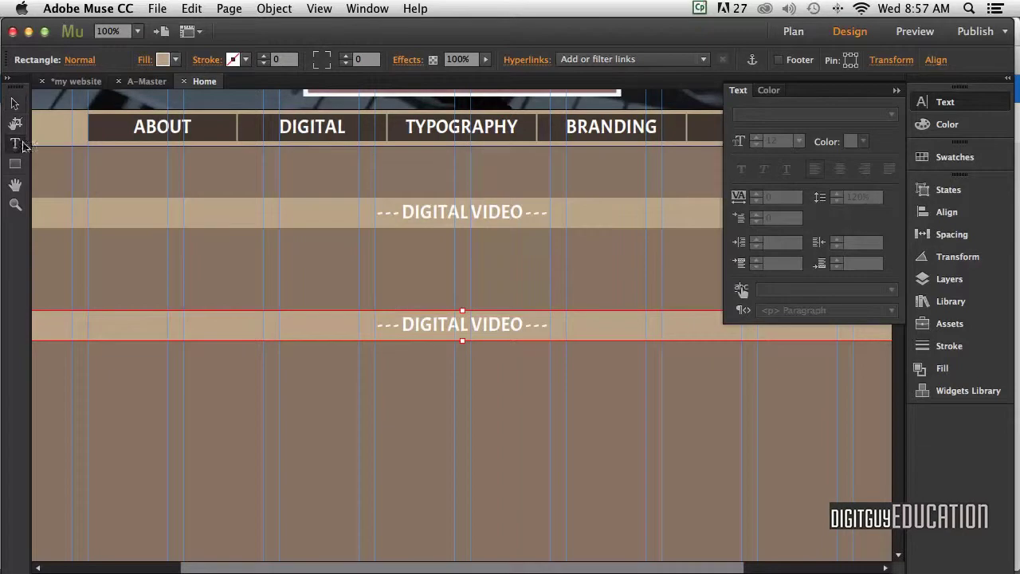
pyautogui.moveTo(519, 317); pyautogui.dragTo(404, 317)
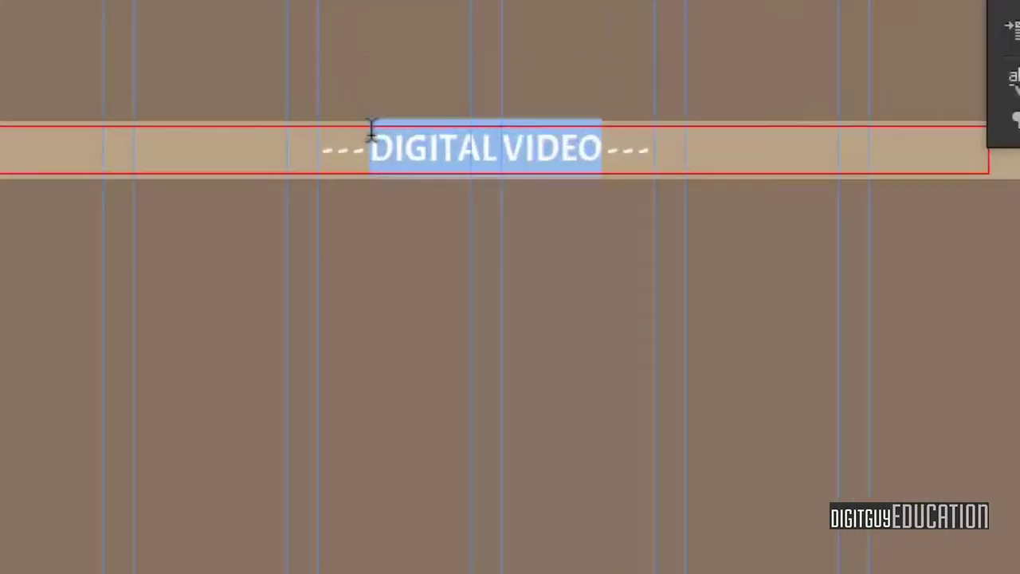
pyautogui.write('TYPO')
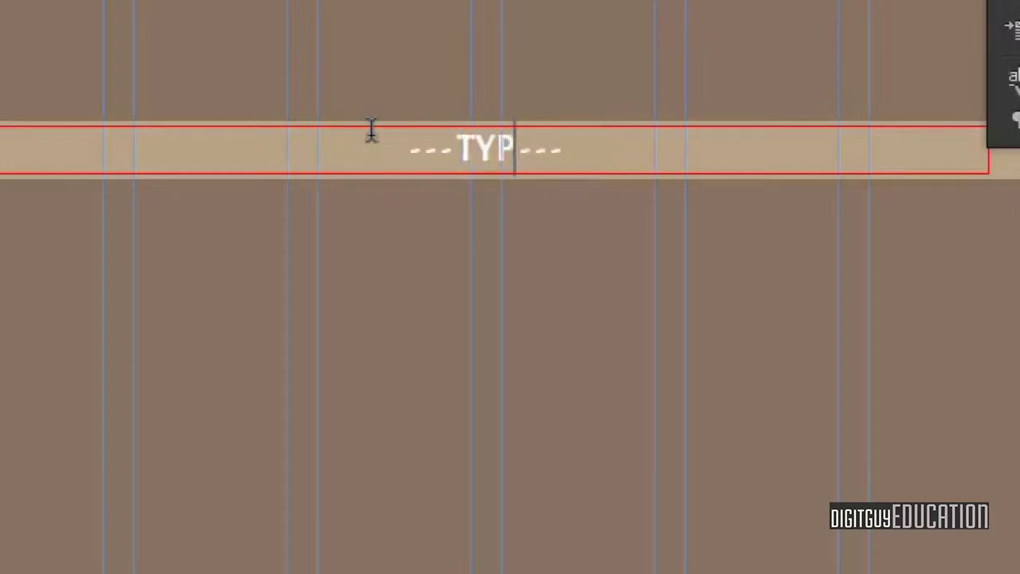
pyautogui.write('GRA')
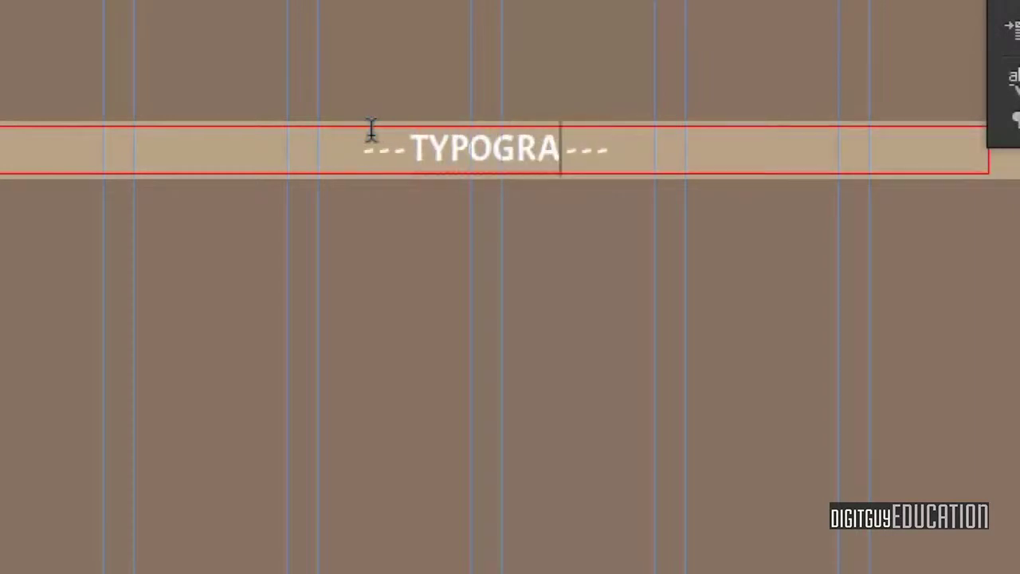
pyautogui.write('PHY')
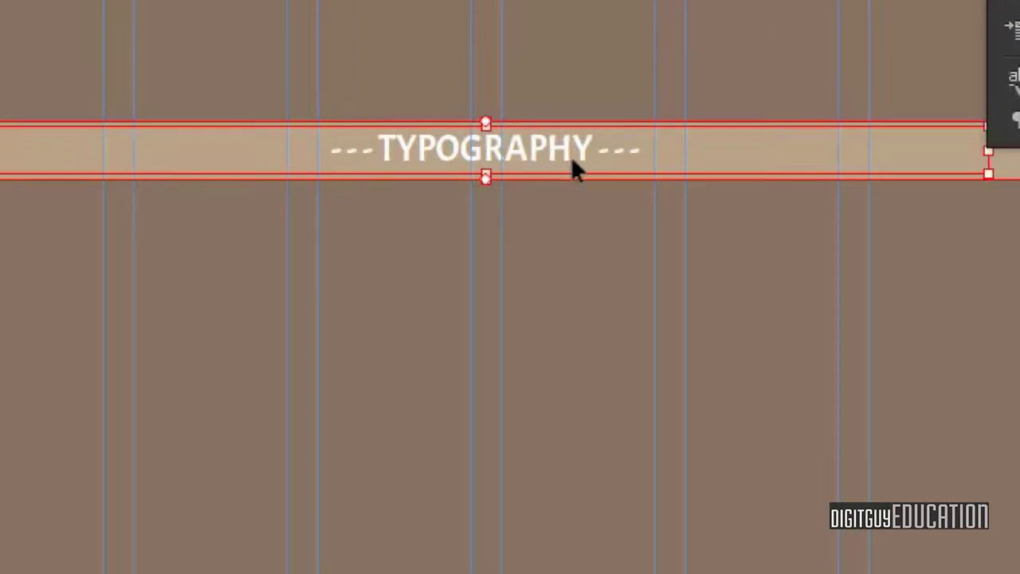
# Duplicate the TYPOGRAPHY heading downward and change the copy's text to 'BRANDING'
pyautogui.moveTo(722, 152); pyautogui.dragTo(716, 248)
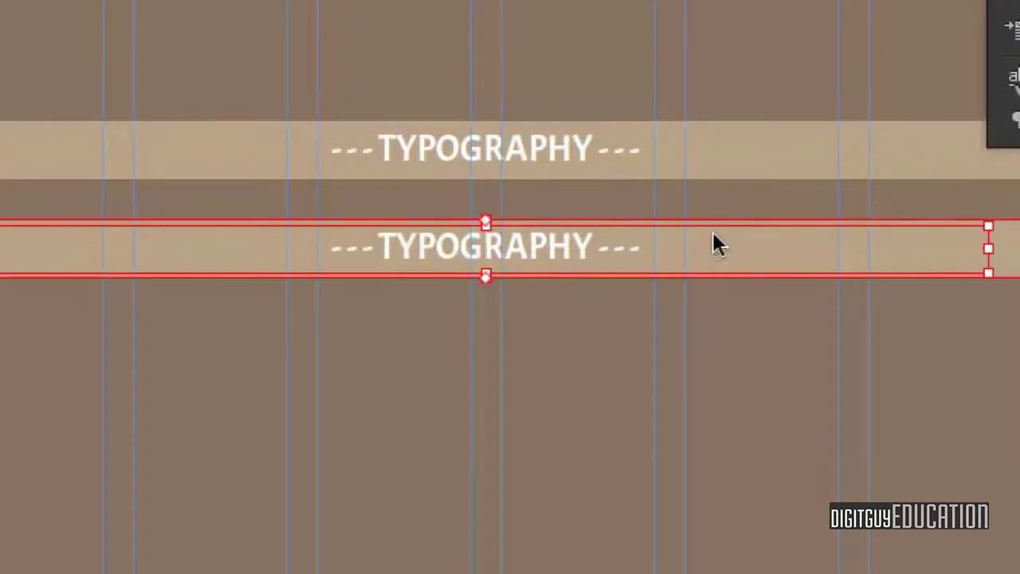
pyautogui.doubleClick(478, 263)
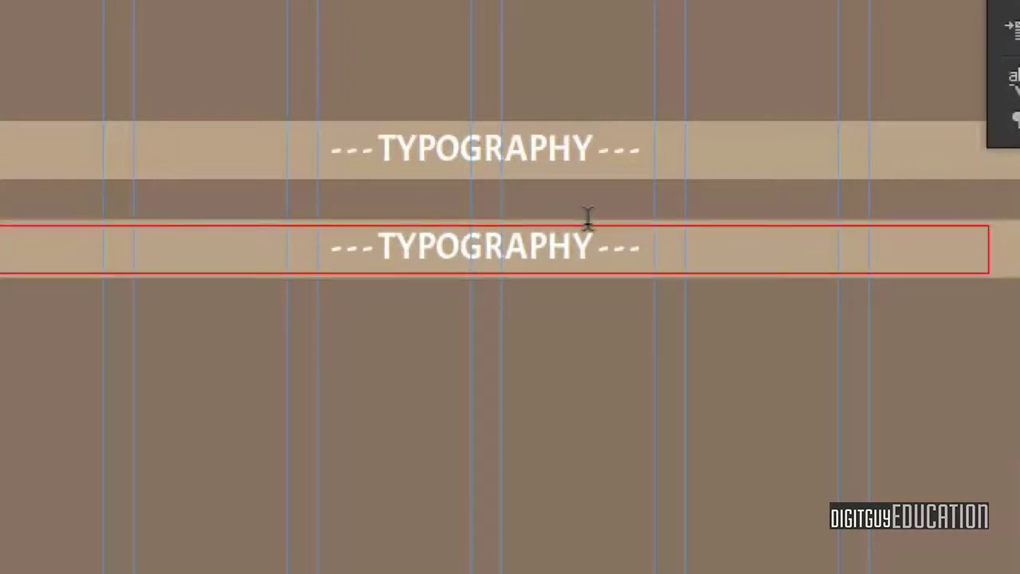
pyautogui.moveTo(590, 218); pyautogui.dragTo(374, 218)
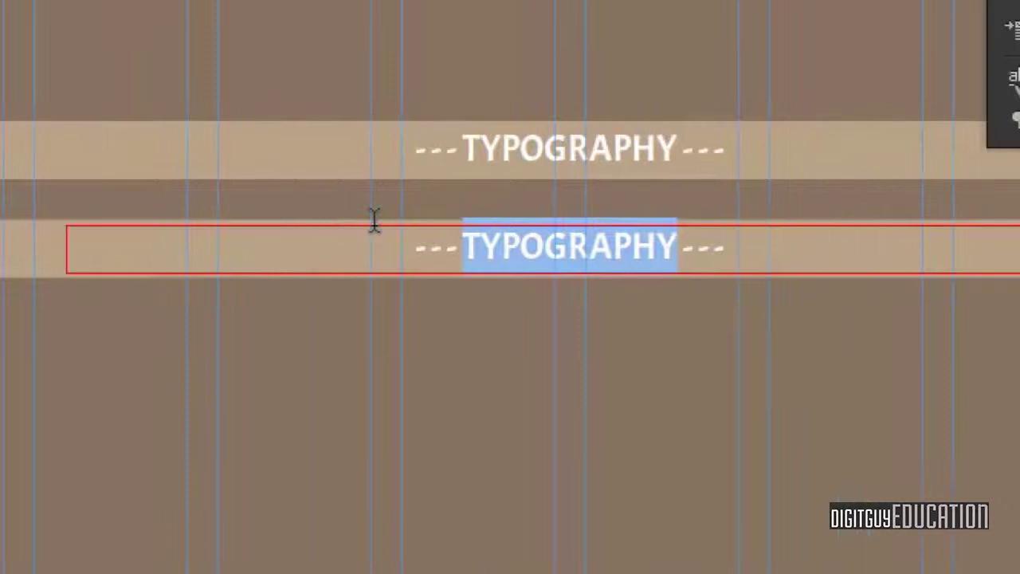
pyautogui.write('BRAND')
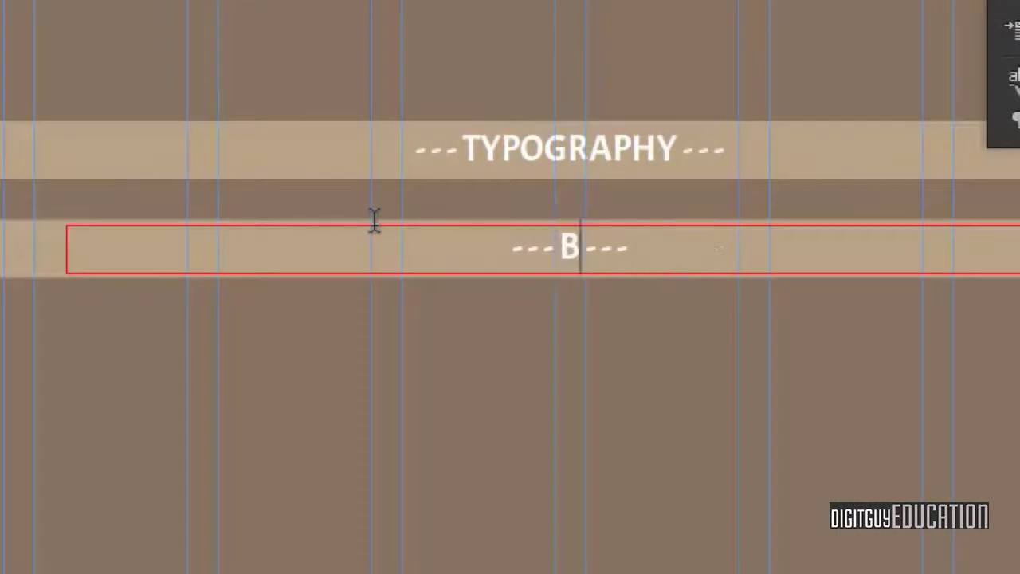
pyautogui.write('ING')
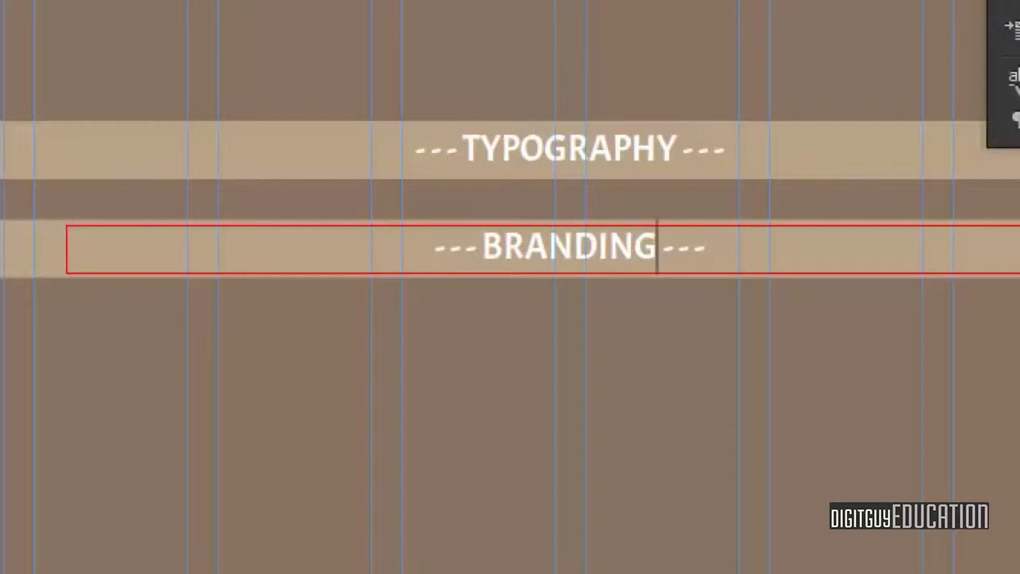
pyautogui.press('Escape')
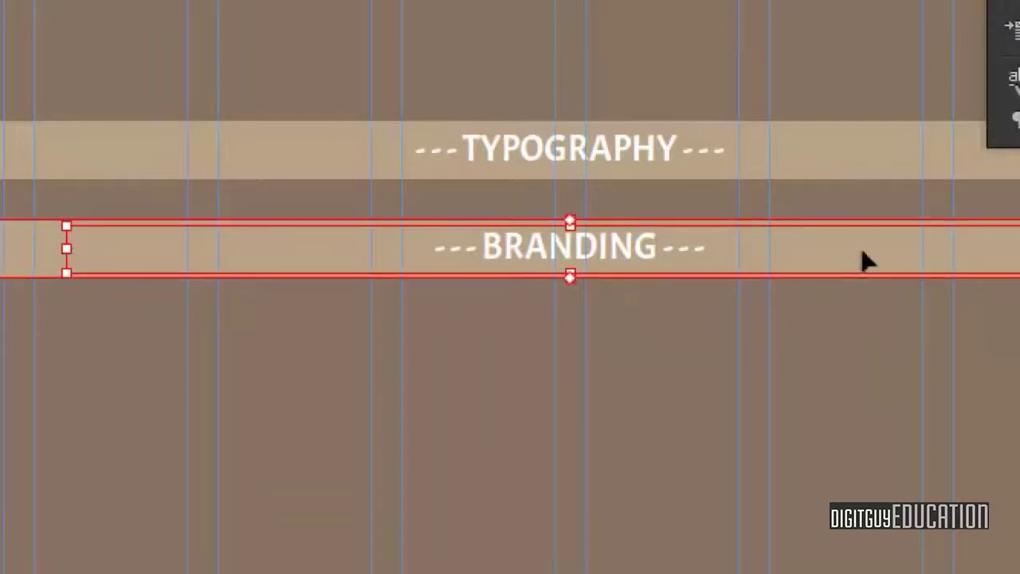
# Duplicate the BRANDING heading downward and change the copy's text to 'ABOUT'
pyautogui.moveTo(863, 257); pyautogui.dragTo(853, 351)
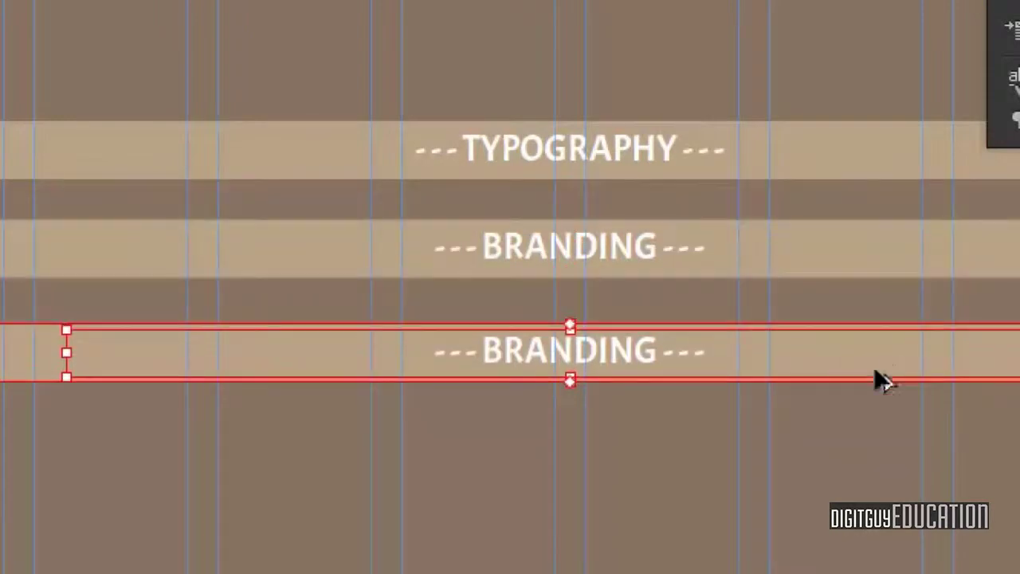
pyautogui.doubleClick(584, 339)
pyautogui.moveTo(650, 329); pyautogui.dragTo(484, 331)
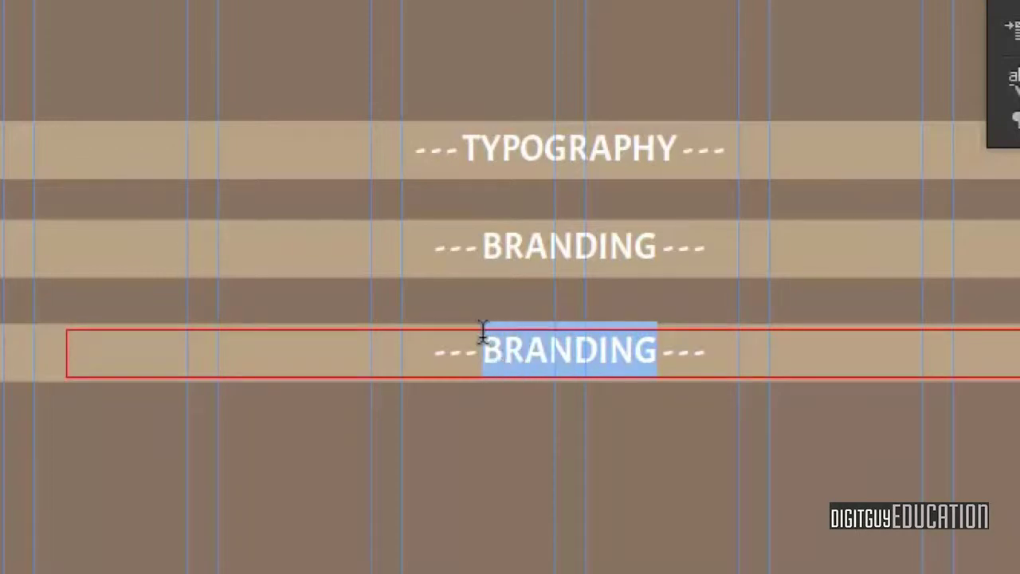
pyautogui.write('AB')
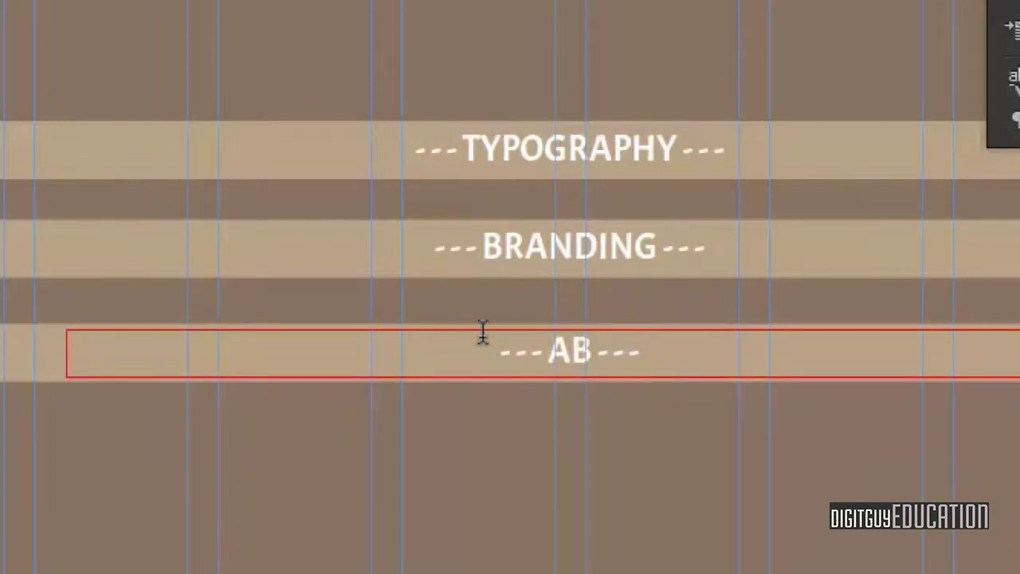
pyautogui.write('OUT')
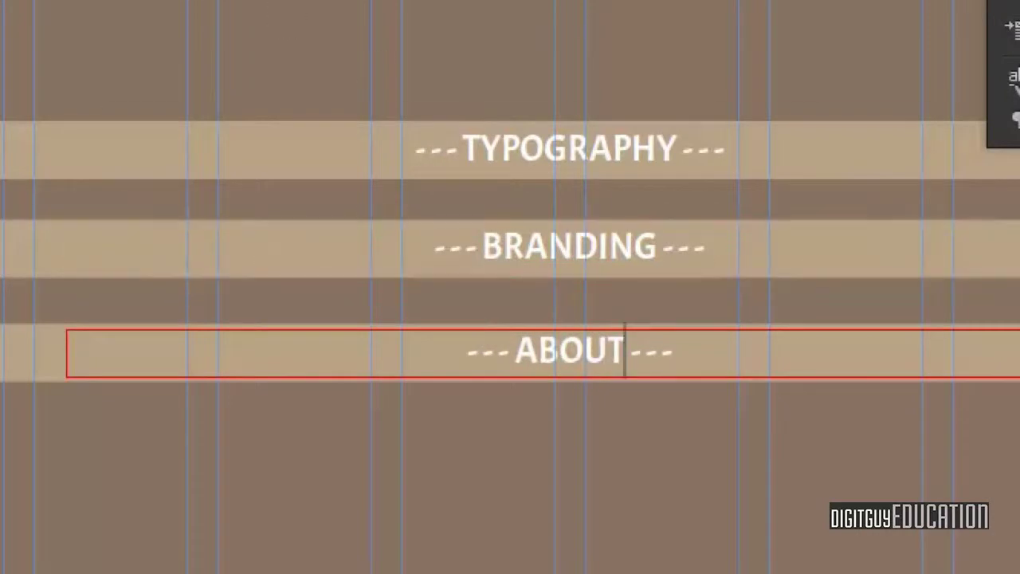
pyautogui.press('Escape')
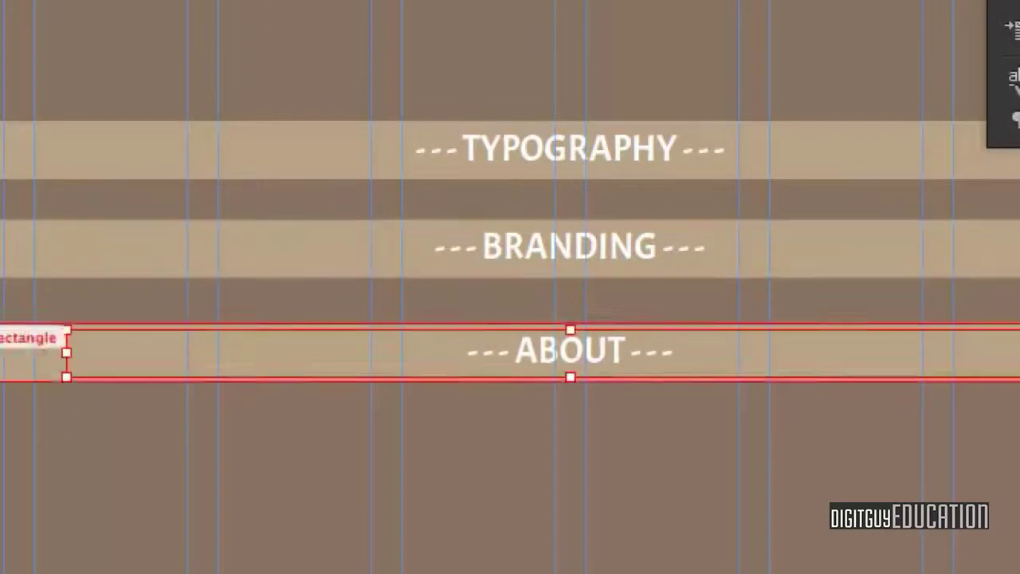
# Duplicate the ABOUT strip and heading downward and retype the copy's heading as 'CONTACT'
pyautogui.click(16, 350)
pyautogui.keyDown('shift'); pyautogui.click(570, 341); pyautogui.keyUp('shift')
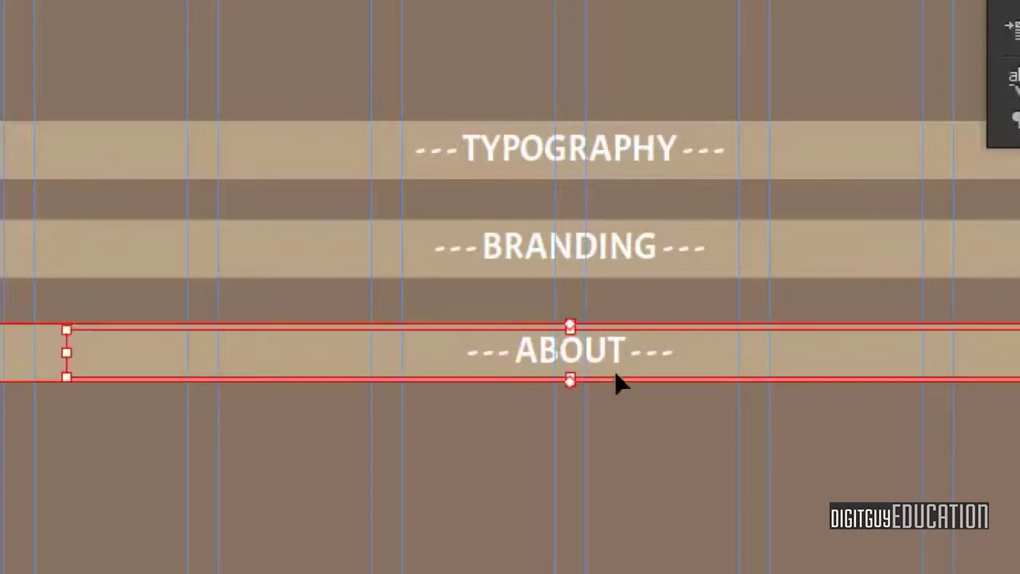
pyautogui.moveTo(832, 361); pyautogui.dragTo(825, 464)
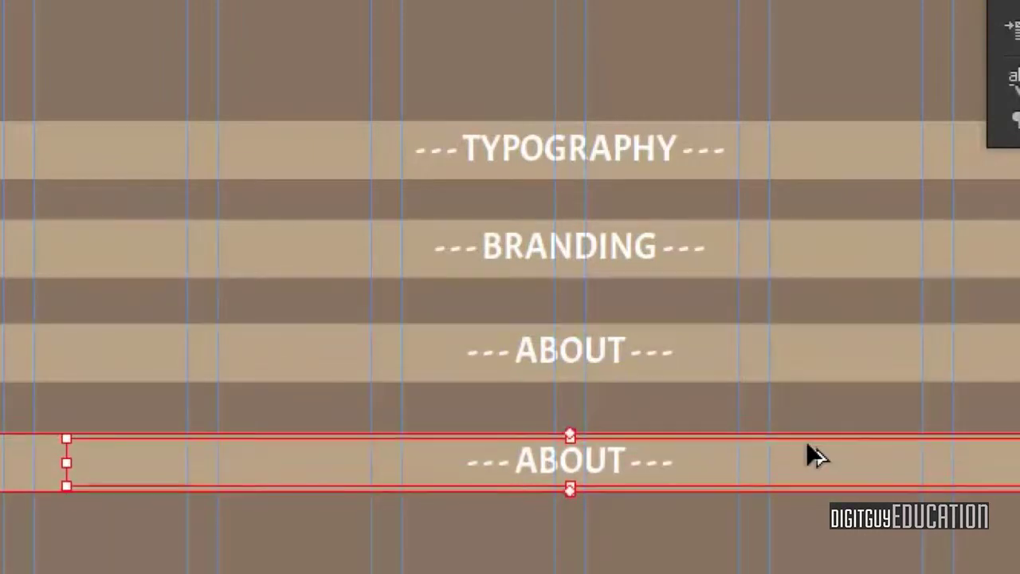
pyautogui.doubleClick(606, 447)
pyautogui.moveTo(627, 437); pyautogui.dragTo(515, 445)
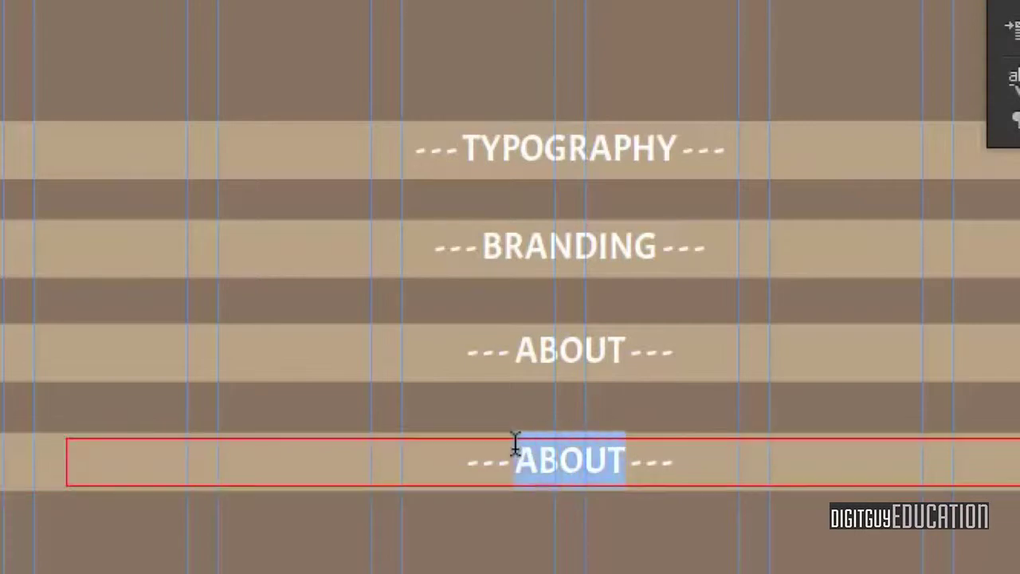
pyautogui.write('CONT')
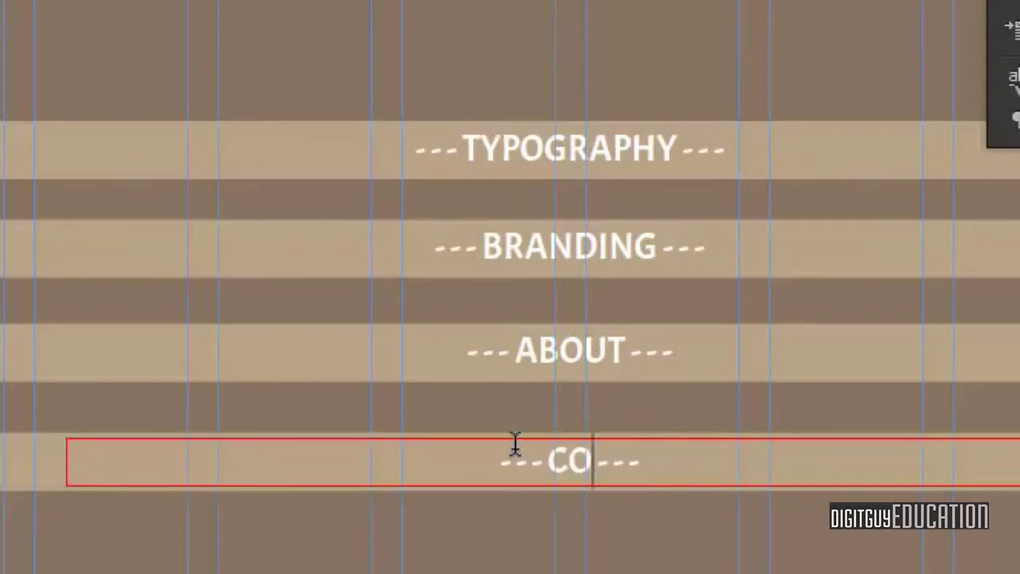
pyautogui.write('ACT')
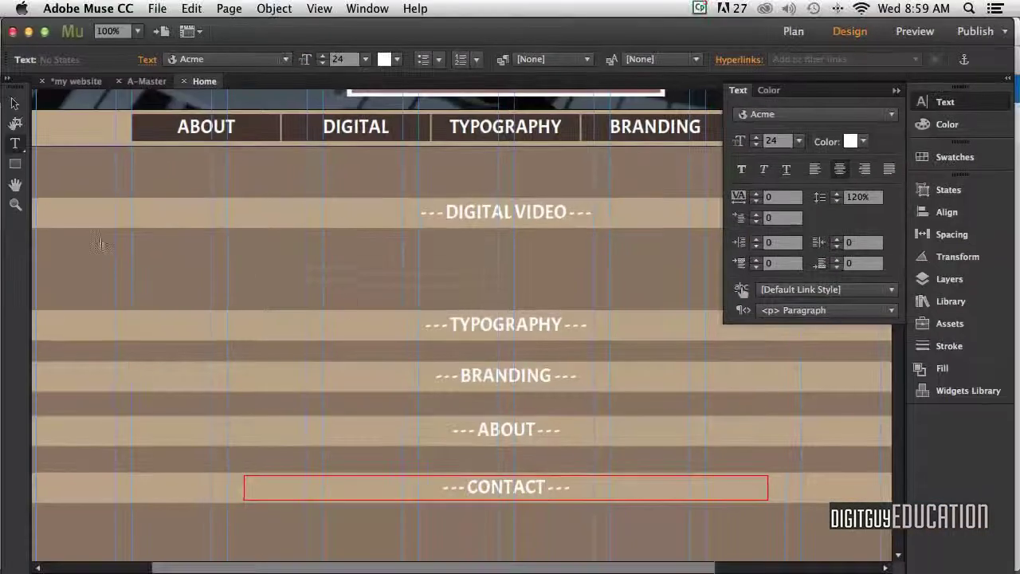
# Zoom the canvas out to 50% to see the header, navigation and all five section bands
pyautogui.press('super+minus')
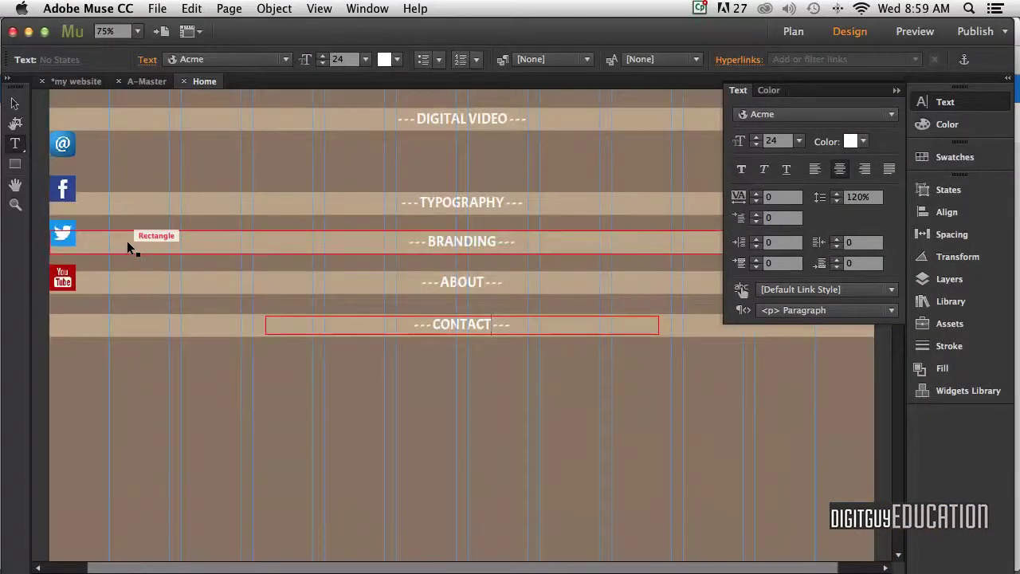
pyautogui.press('super+minus')
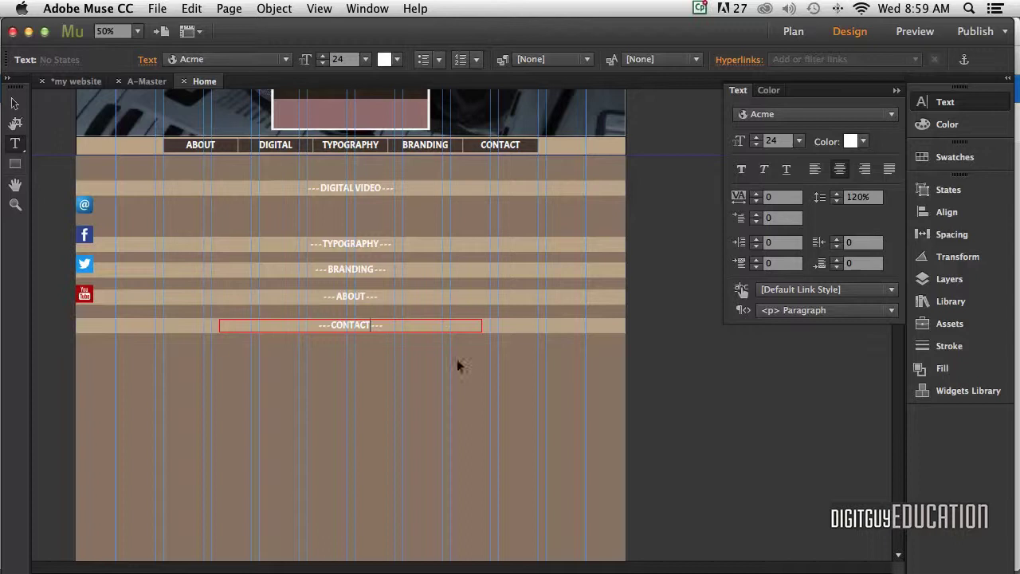
pyautogui.press('super+alt+e')
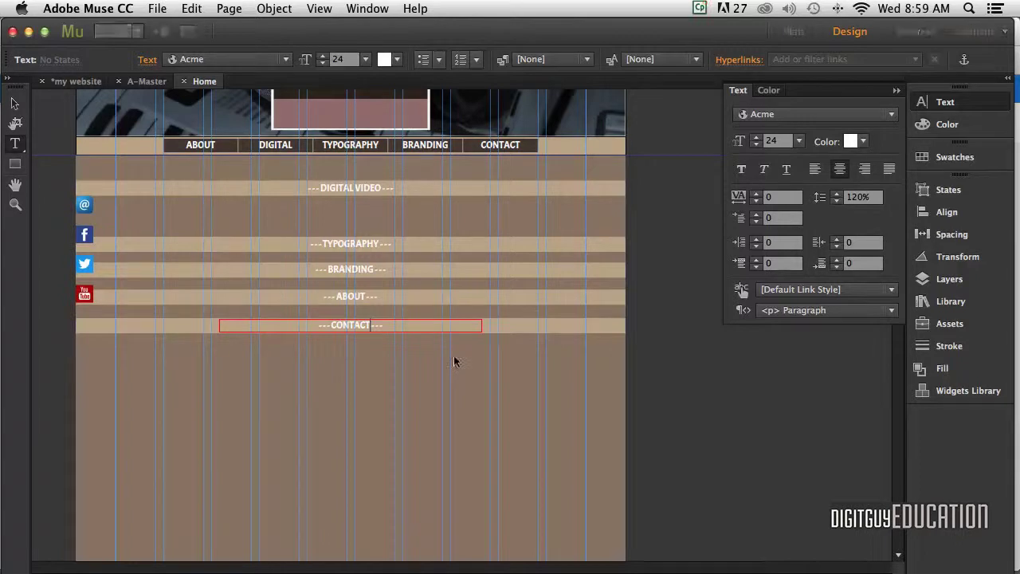
pyautogui.scroll(-5, 514, 412)
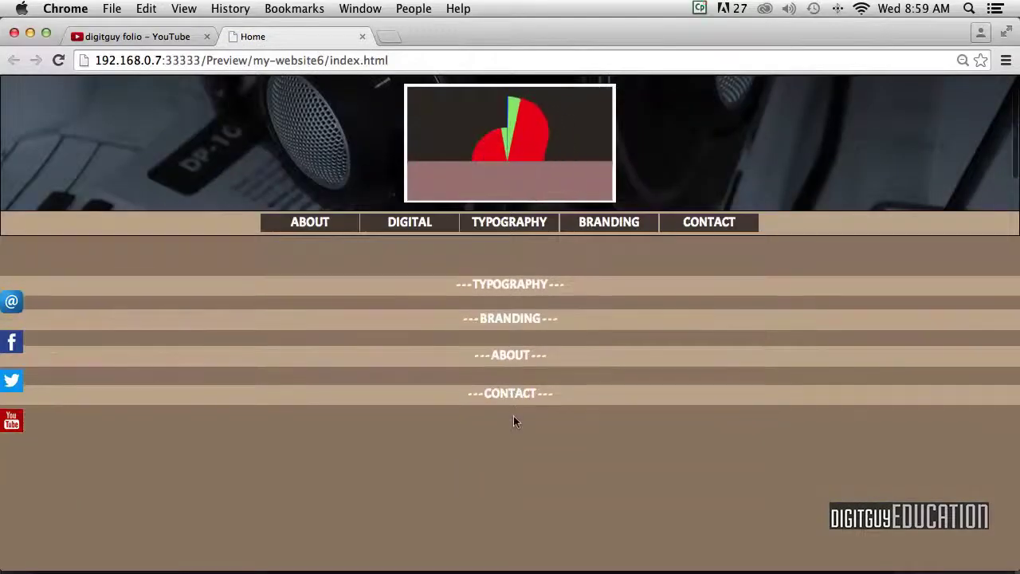
pyautogui.scroll(5, 515, 417)
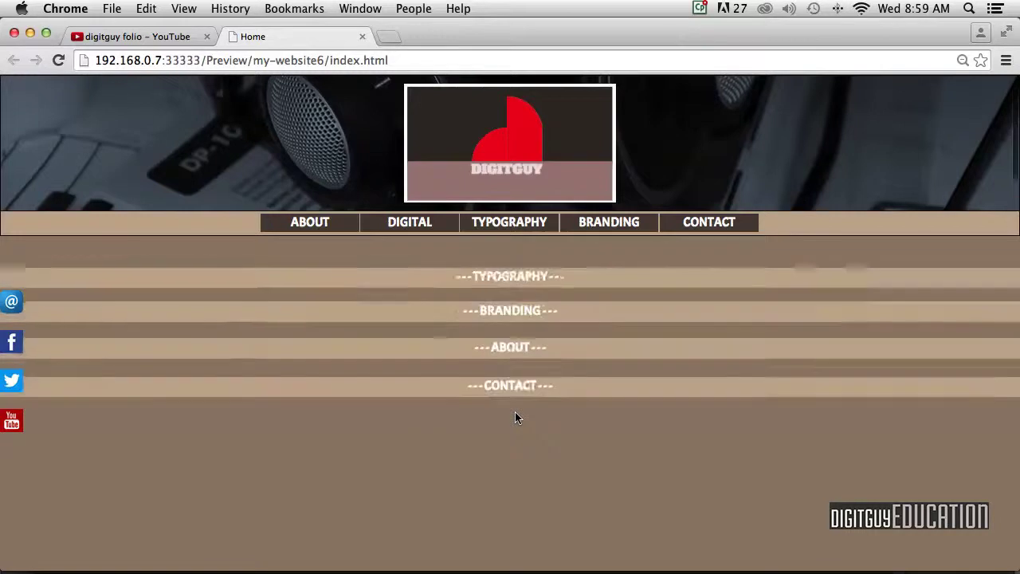
pyautogui.scroll(-3, 515, 418)
pyautogui.scroll(-3, 515, 412)
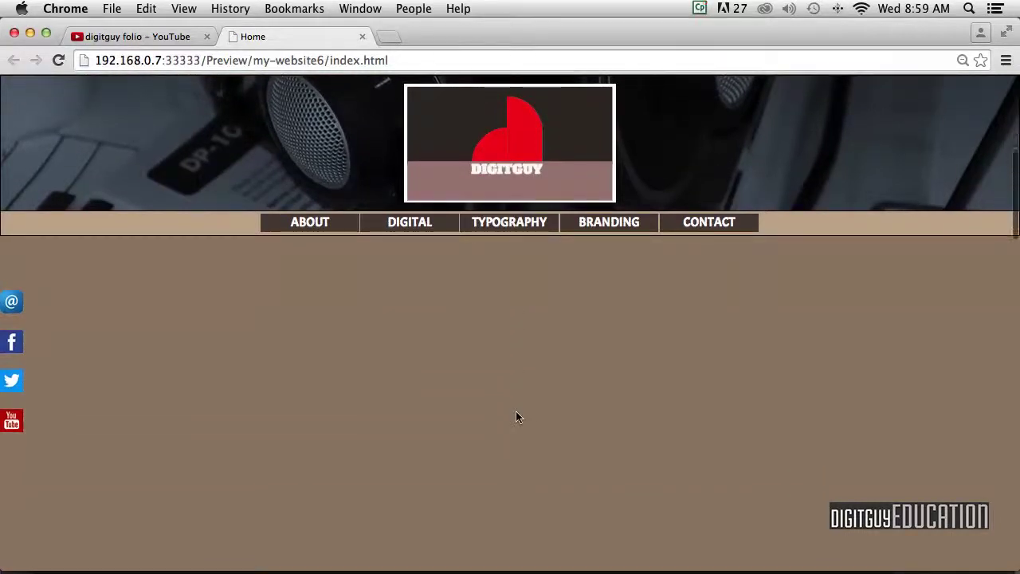
pyautogui.scroll(5, 516, 411)
pyautogui.scroll(-1, 517, 409)
pyautogui.scroll(-3, 519, 414)
pyautogui.scroll(4, 519, 414)
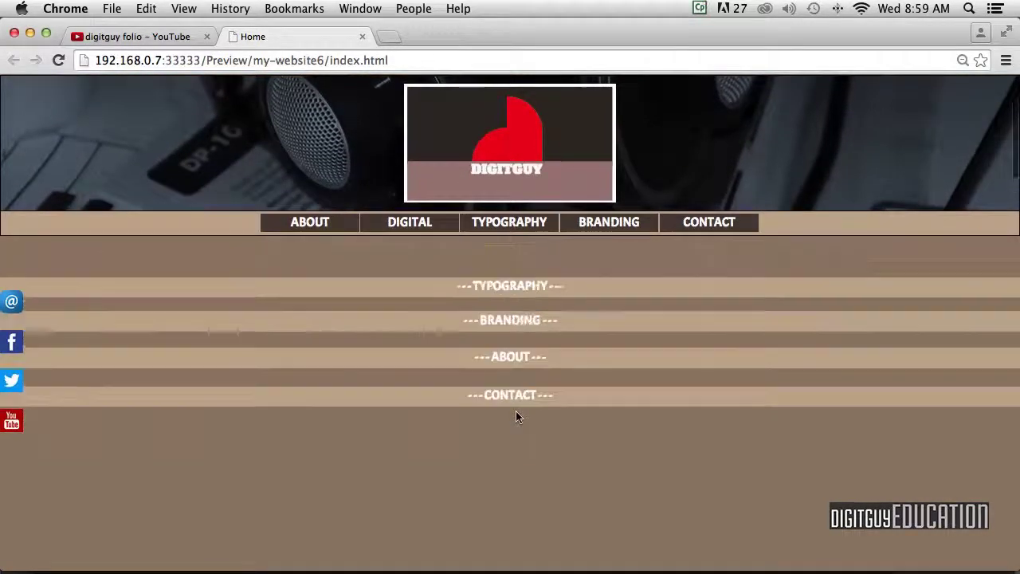
# Move the TYPOGRAPHY, BRANDING, ABOUT and CONTACT bands down toward the page bottom
pyautogui.click(12, 33)
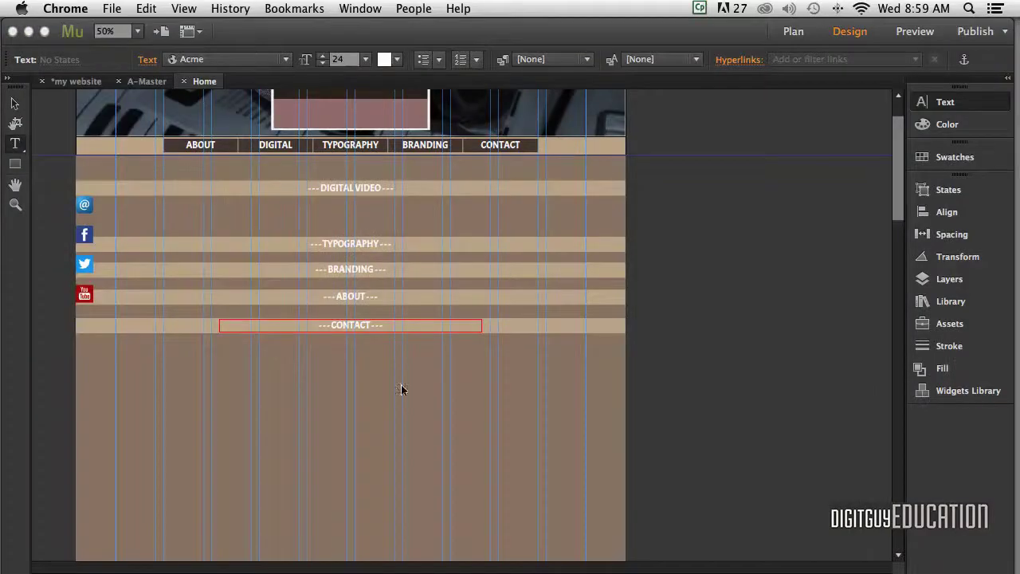
pyautogui.moveTo(579, 413); pyautogui.dragTo(235, 214)
pyautogui.press('super+z')
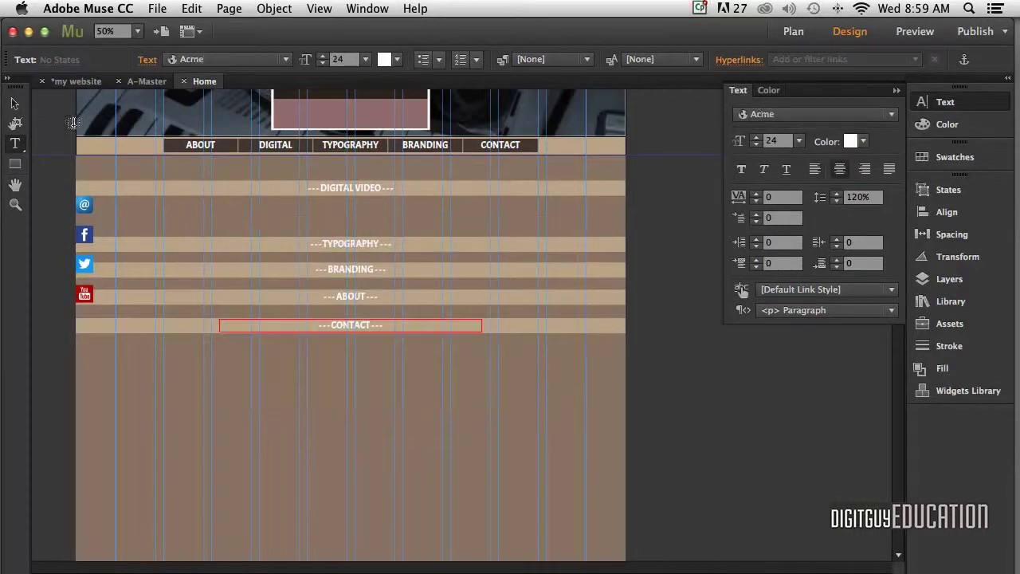
pyautogui.click(16, 104)
pyautogui.moveTo(547, 398); pyautogui.dragTo(278, 228)
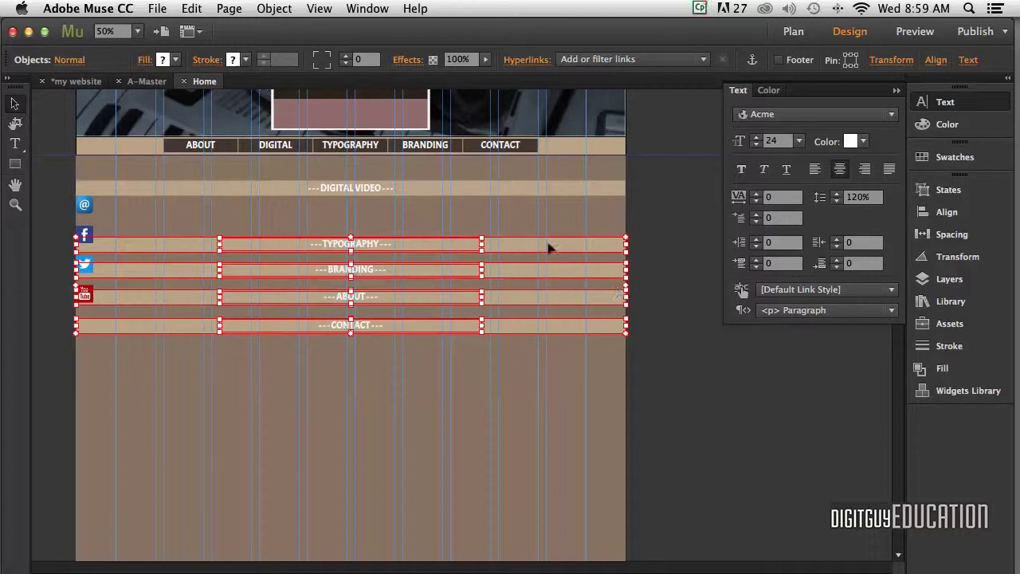
pyautogui.moveTo(548, 246); pyautogui.dragTo(551, 476)
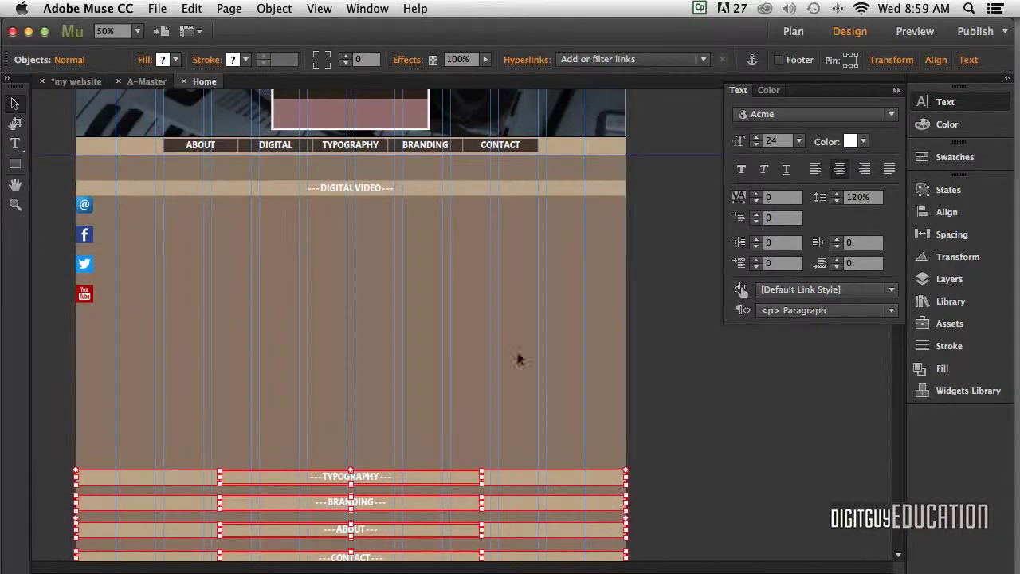
pyautogui.click(488, 285)
# Move the DIGITAL VIDEO band up directly beneath the navigation bar and view at 75%
pyautogui.click(399, 191)
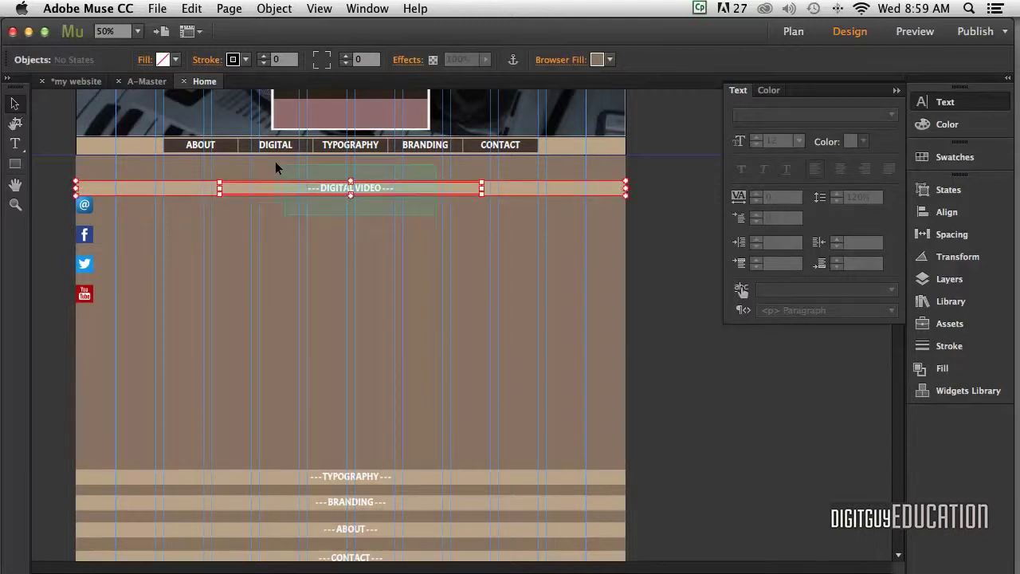
pyautogui.moveTo(529, 194); pyautogui.dragTo(526, 171)
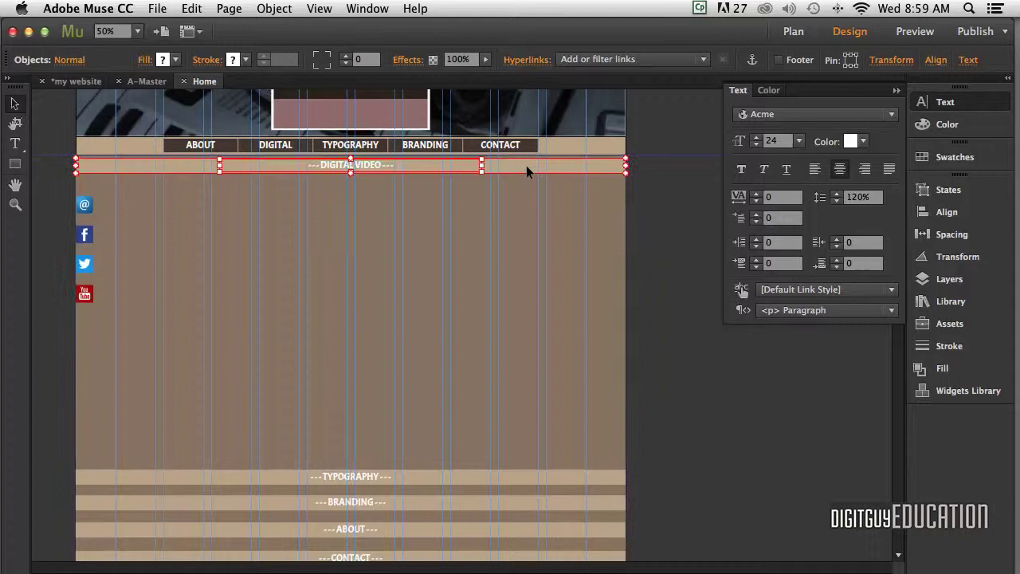
pyautogui.press('super+equal')
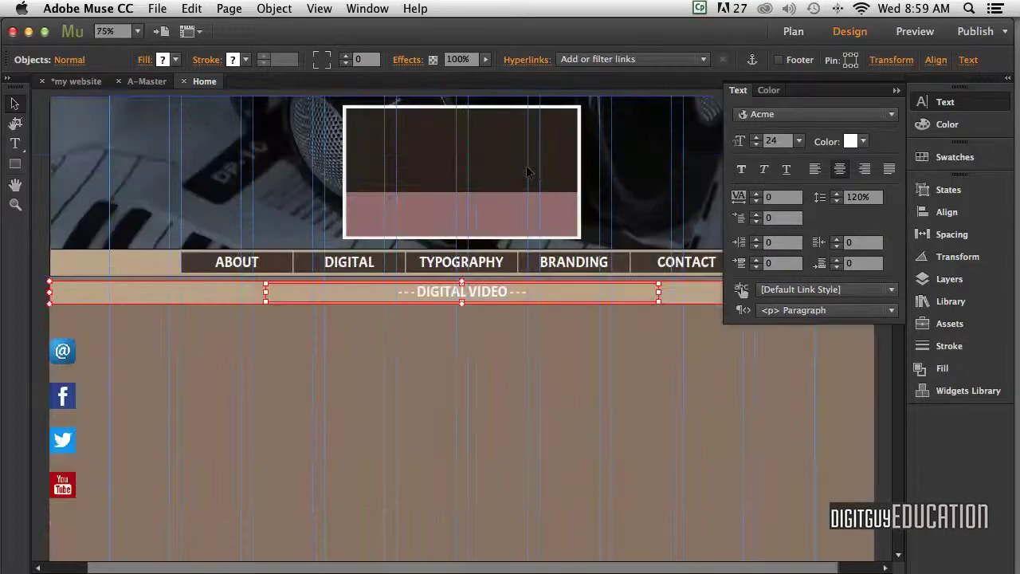
pyautogui.click(489, 340)
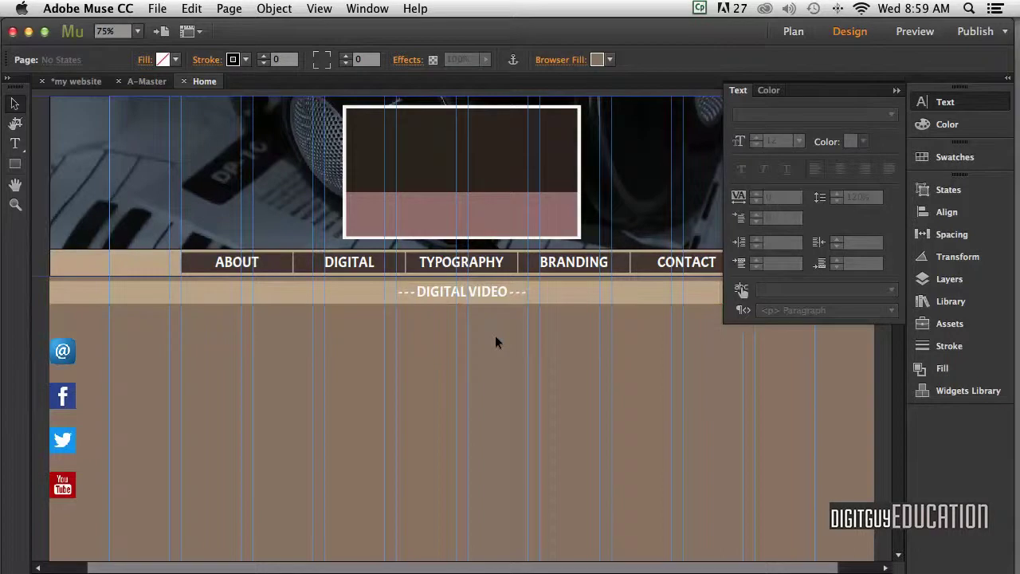
# Switch to Chrome and reopen the digitguy folio YouTube page from History
pyautogui.scroll(-4, 493, 342)
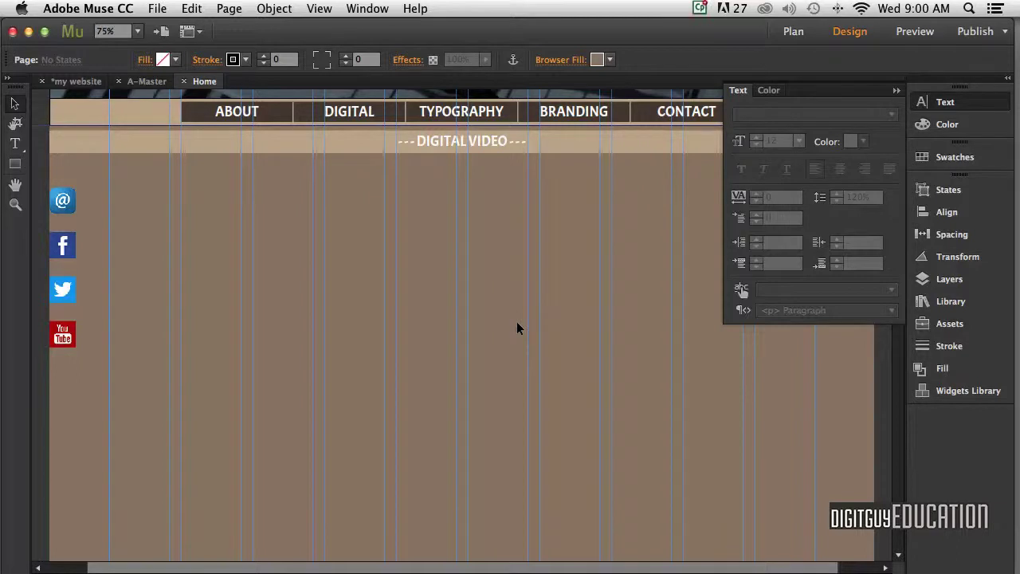
pyautogui.press('super+Tab')
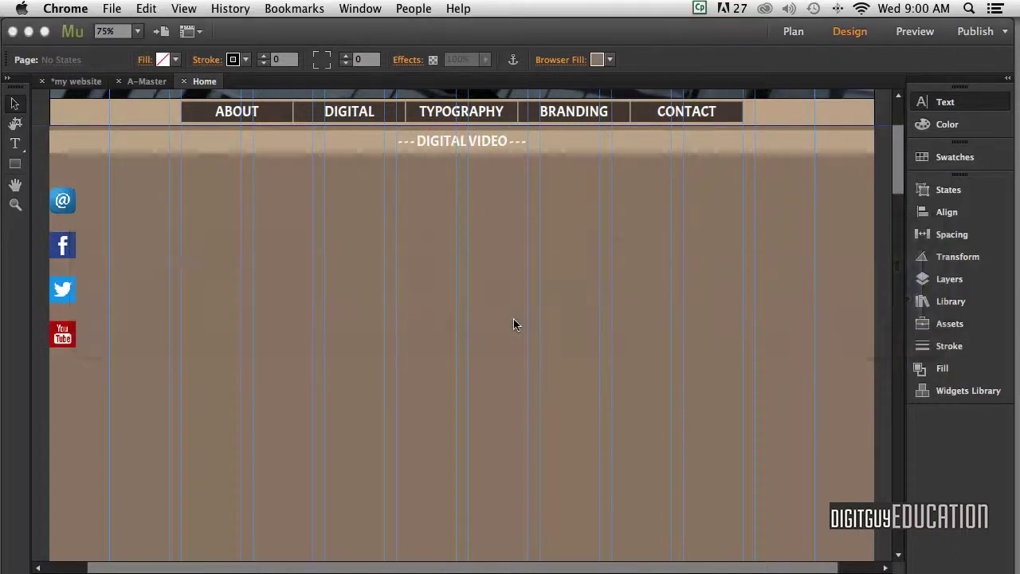
pyautogui.click(112, 8)
pyautogui.moveTo(230, 6)
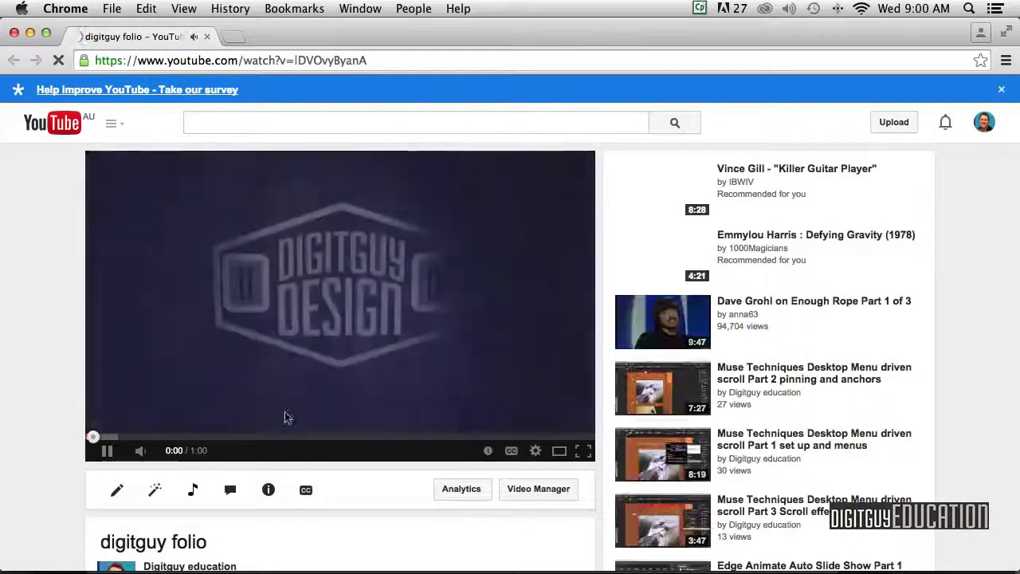
# Pause the video and bring up its Share > Embed code
pyautogui.click(354, 286)
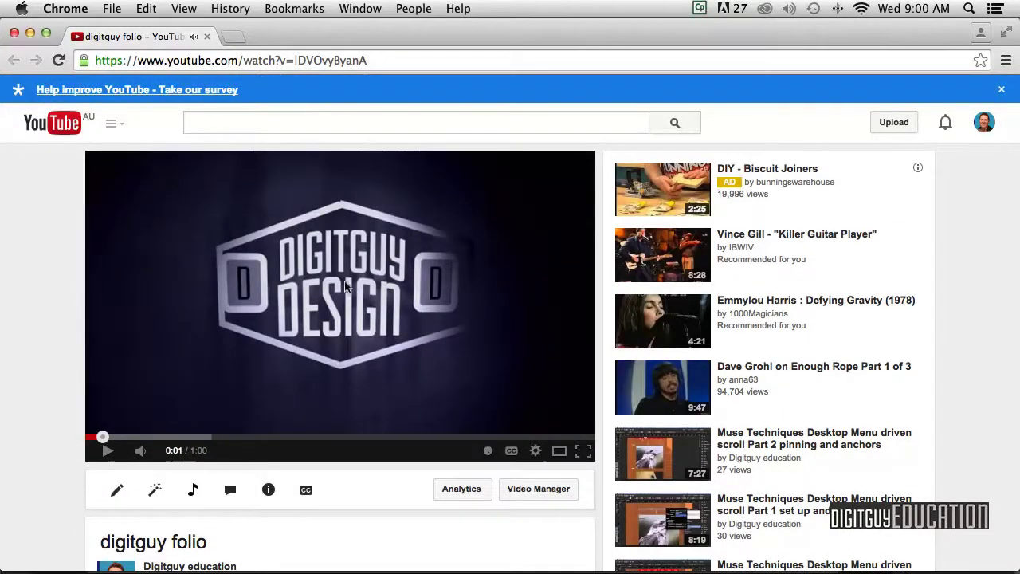
pyautogui.scroll(-5, 362, 336)
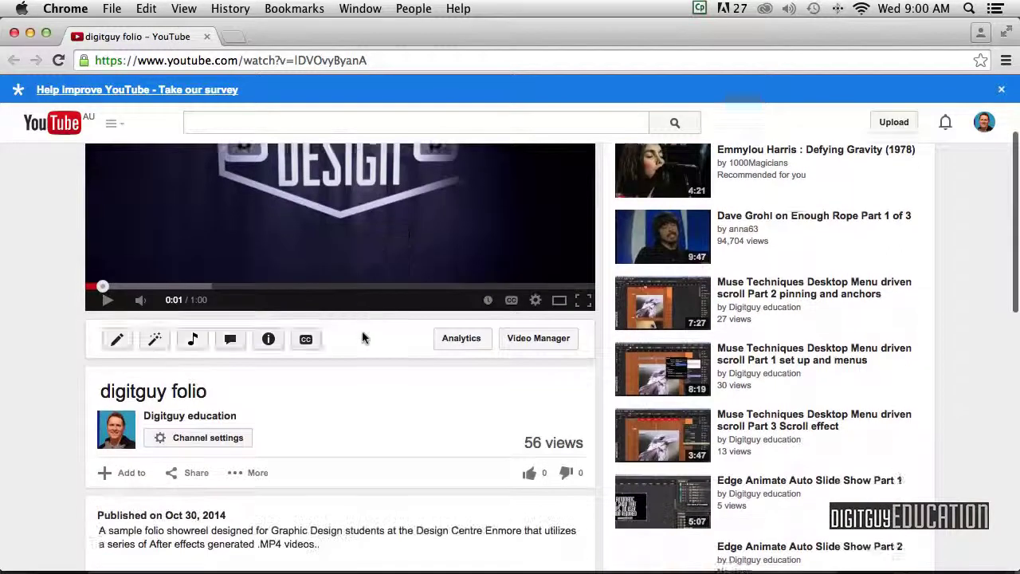
pyautogui.scroll(-1, 358, 336)
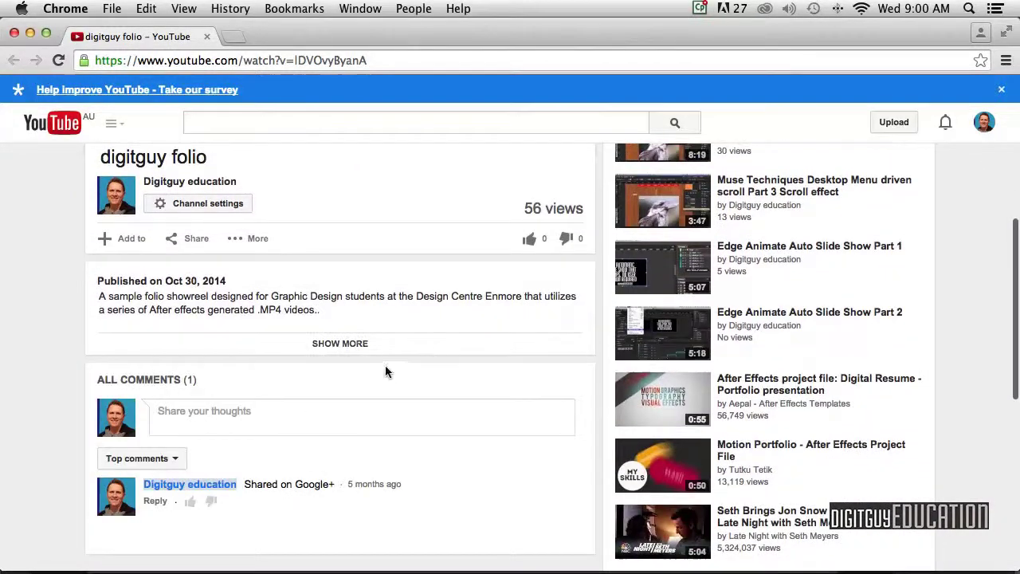
pyautogui.click(191, 238)
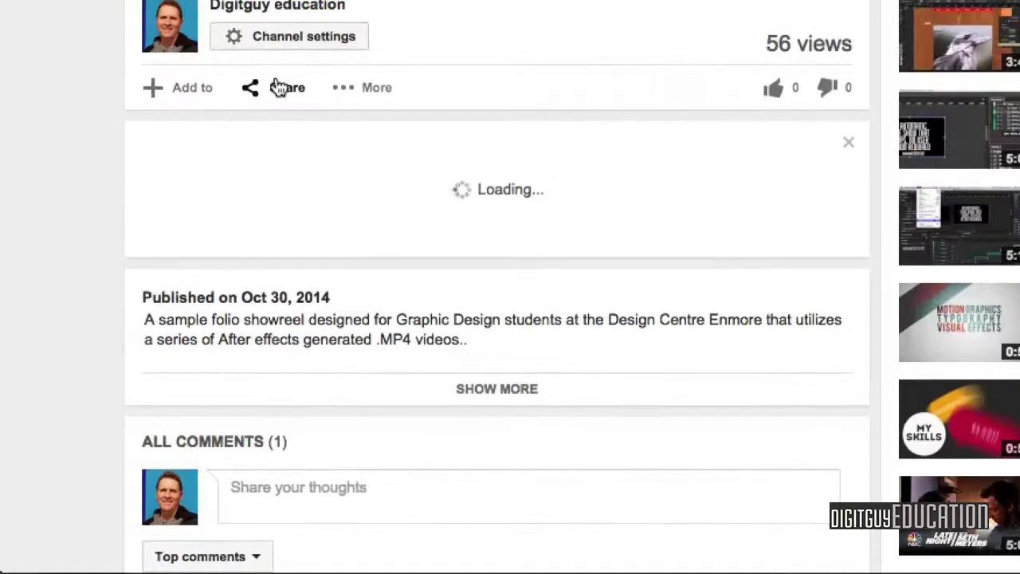
pyautogui.click(247, 148)
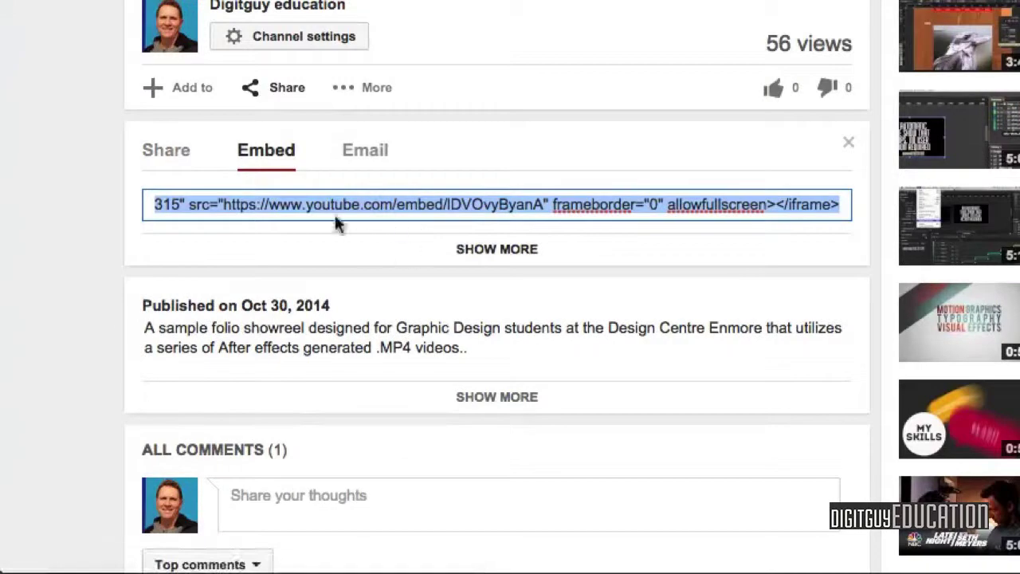
pyautogui.click(312, 204)
pyautogui.moveTo(260, 204); pyautogui.dragTo(484, 205)
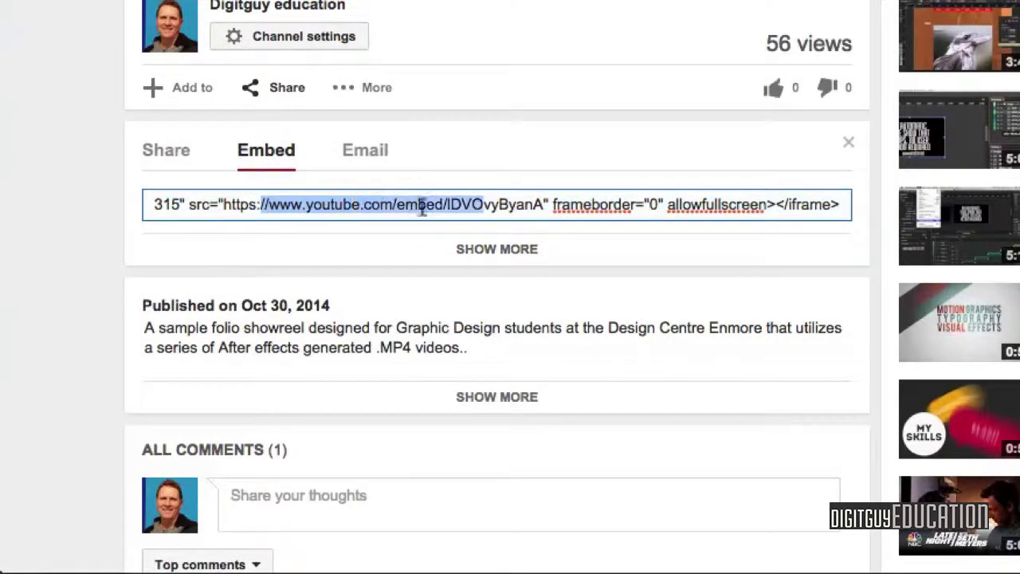
pyautogui.moveTo(316, 199); pyautogui.dragTo(426, 228)
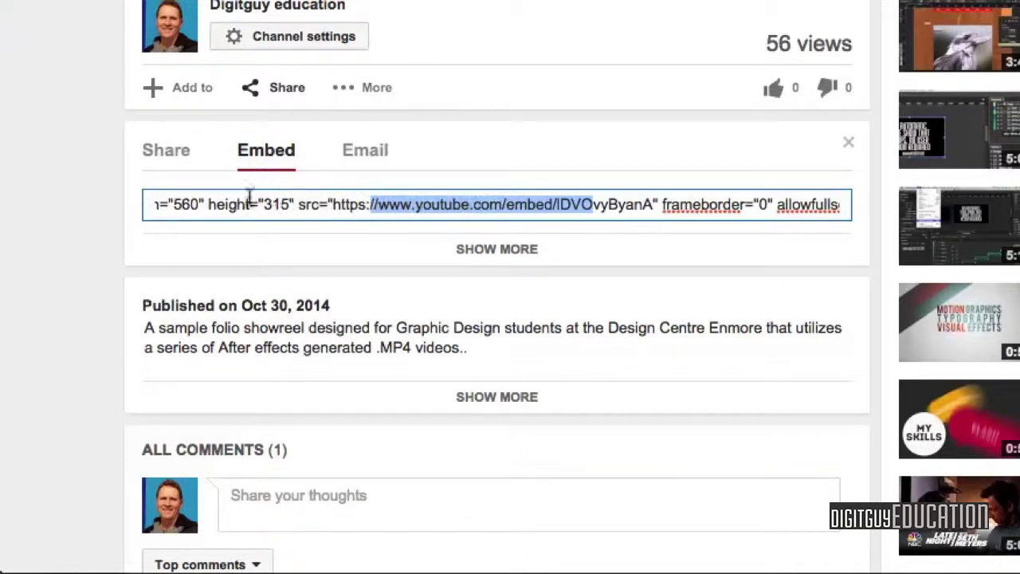
pyautogui.click(189, 200)
pyautogui.moveTo(181, 189); pyautogui.dragTo(131, 200)
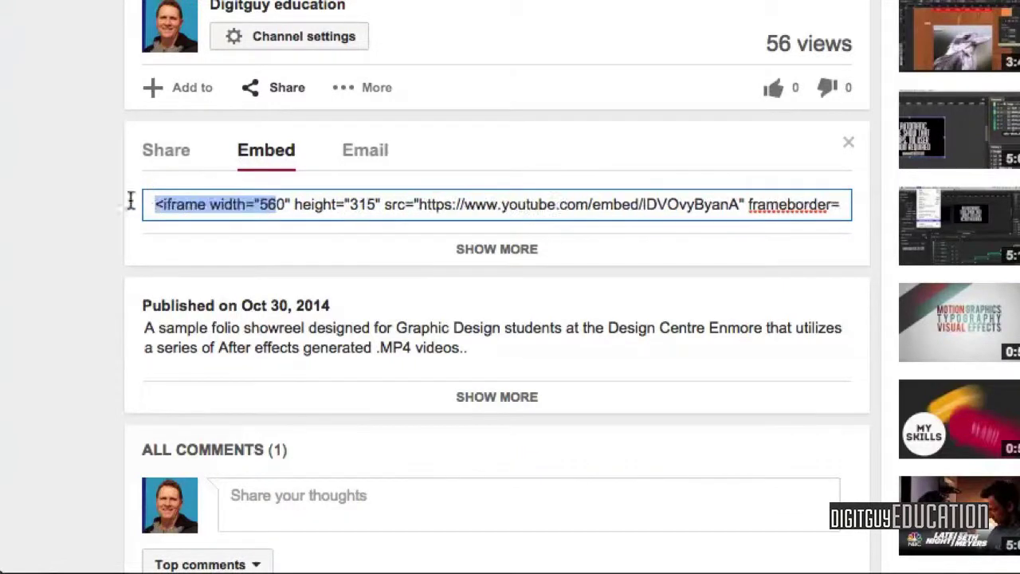
# Change the embed width from 560 to 960 and height from 315 to 540, then select the code
pyautogui.doubleClick(271, 196)
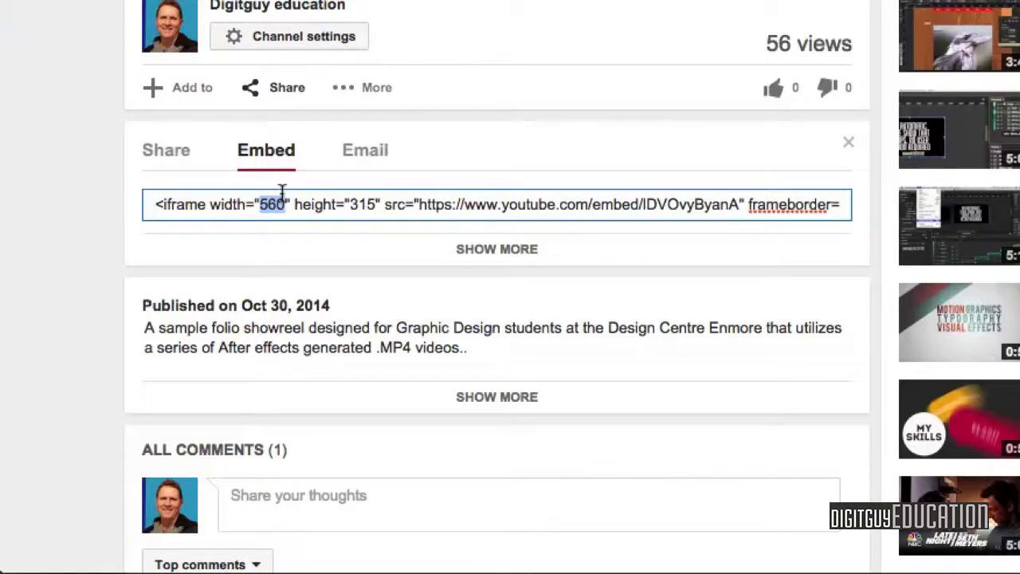
pyautogui.write('9')
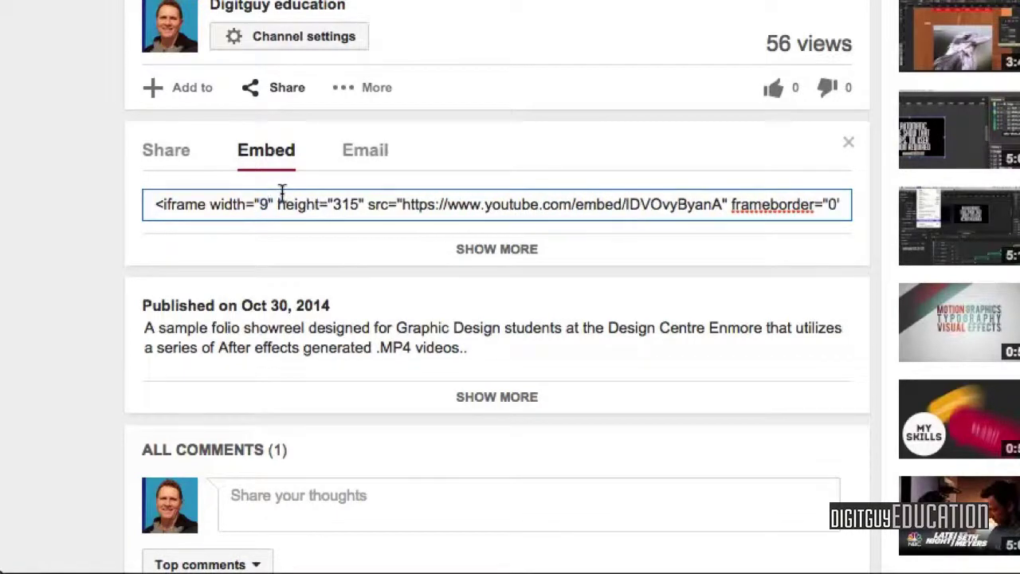
pyautogui.write('60')
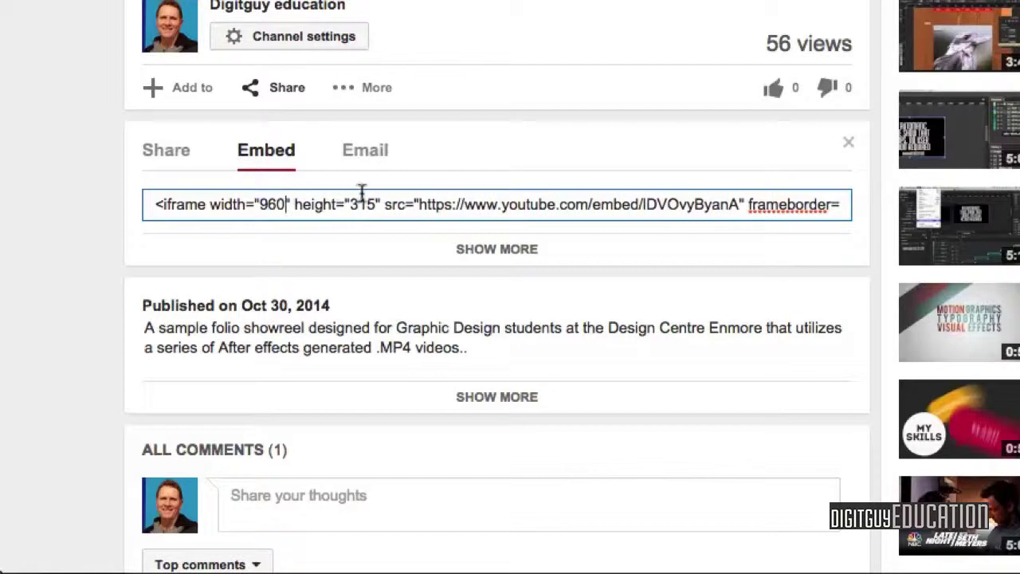
pyautogui.doubleClick(360, 195)
pyautogui.write('540')
pyautogui.click(508, 195)
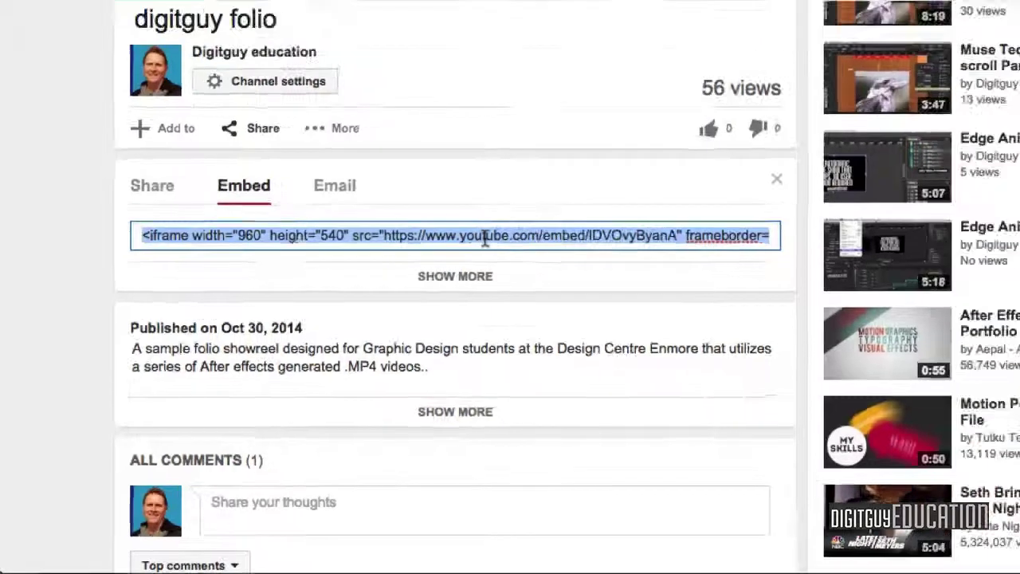
# Paste the YouTube embed code into Muse under the DIGITAL VIDEO band and preview in Chrome
pyautogui.press('super+Tab')
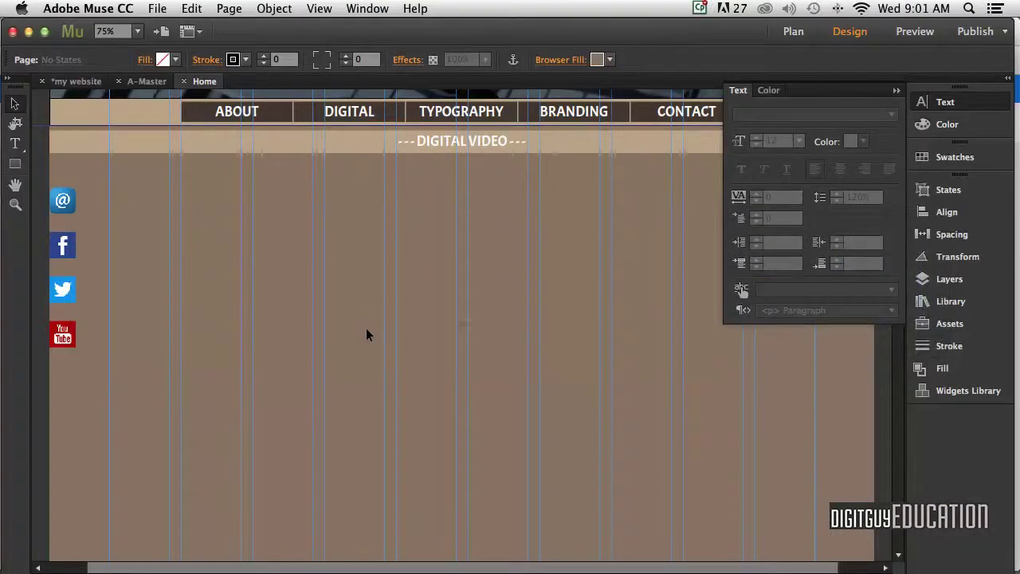
pyautogui.press('super+v')
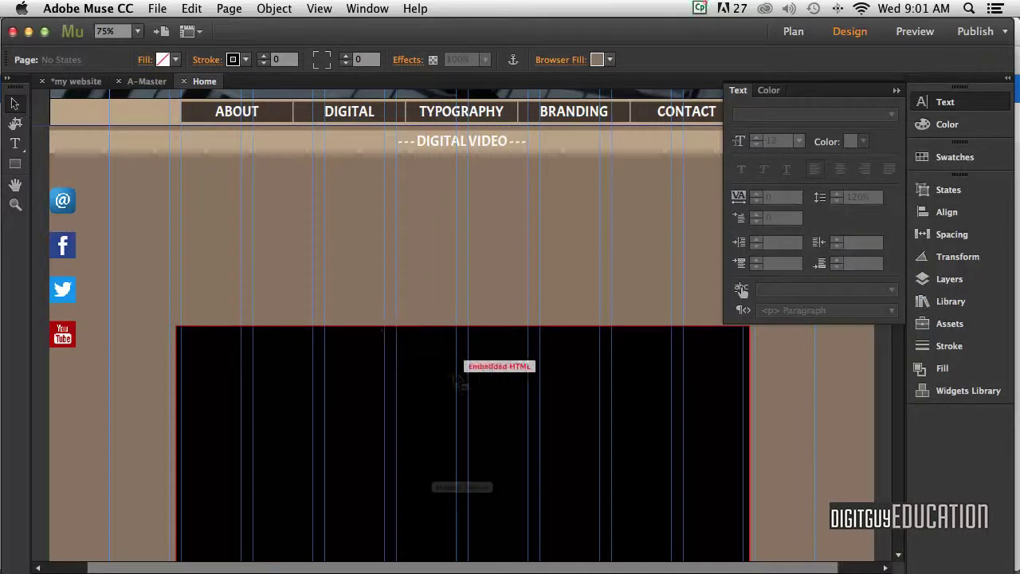
pyautogui.moveTo(461, 385); pyautogui.dragTo(467, 232)
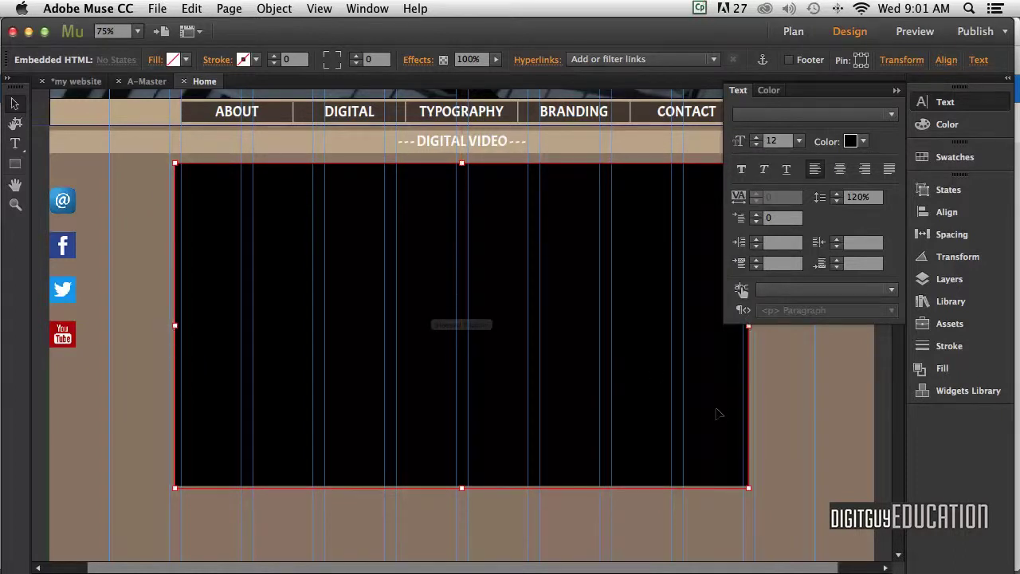
pyautogui.press('super+shift+e')
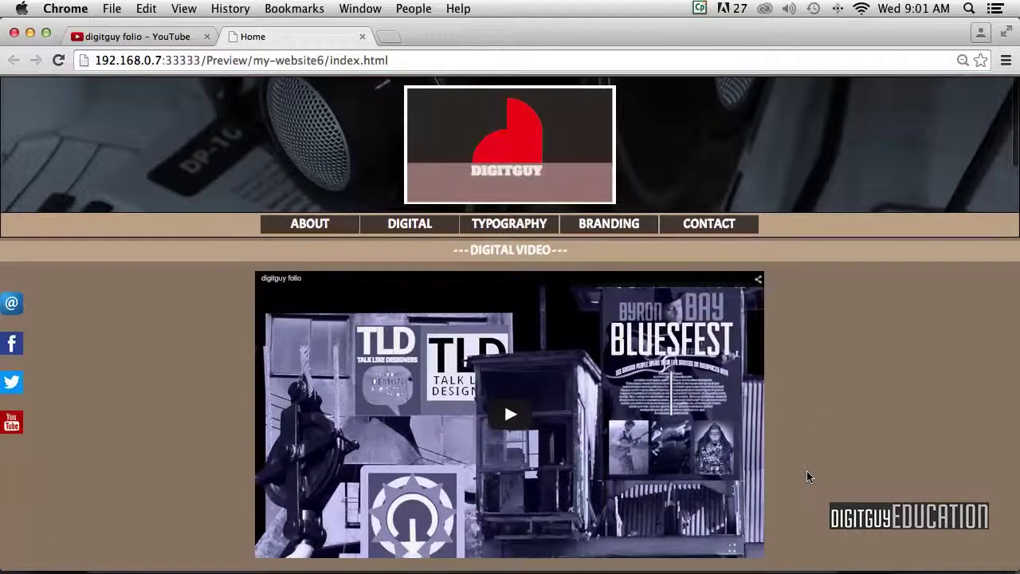
# Scroll the preview down and back up to confirm the header stays pinned
pyautogui.scroll(-3, 807, 471)
pyautogui.scroll(-5, 807, 476)
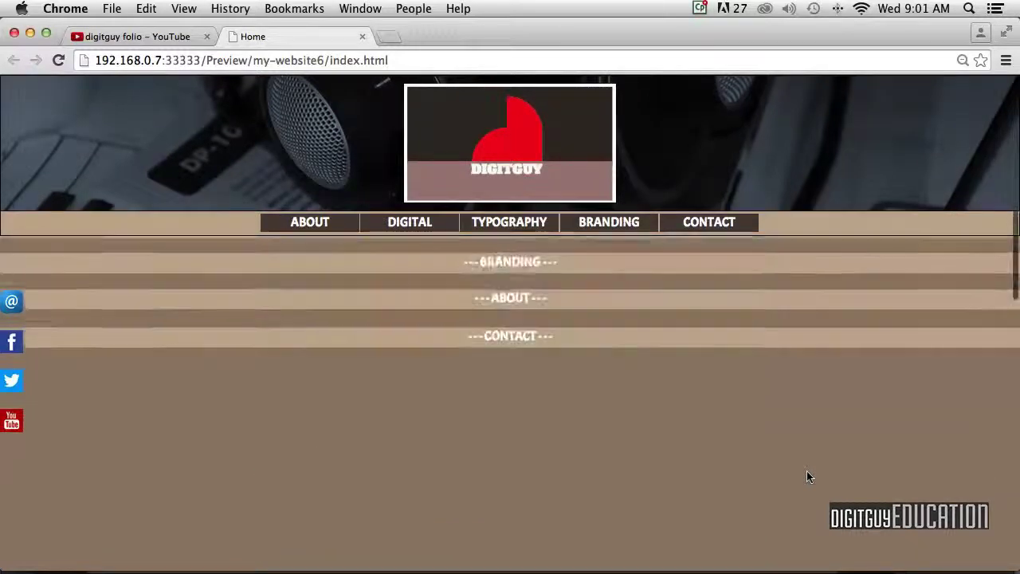
pyautogui.scroll(7, 806, 476)
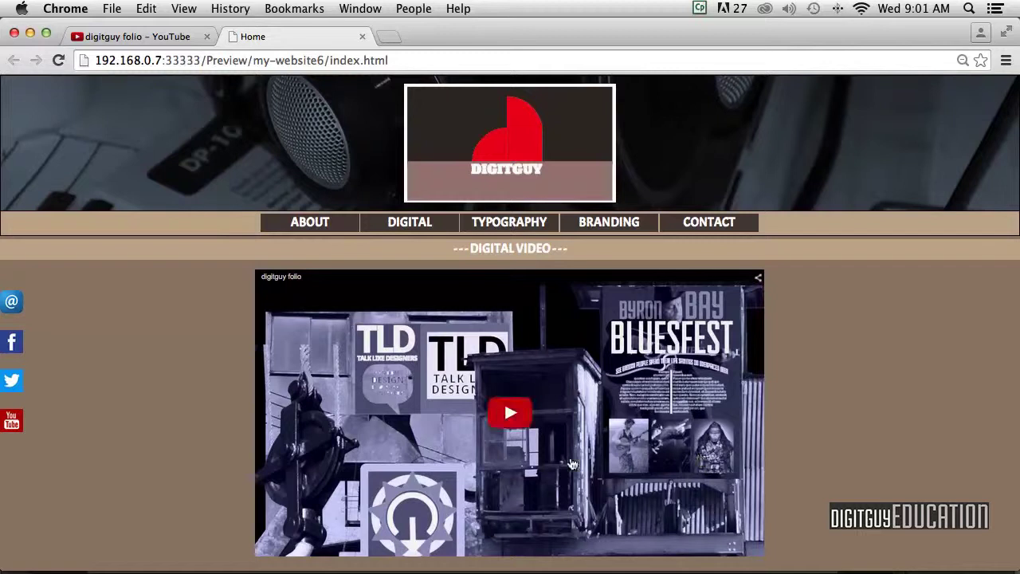
# Play the embedded folio video, then pause it at 0:04
pyautogui.click(502, 407)
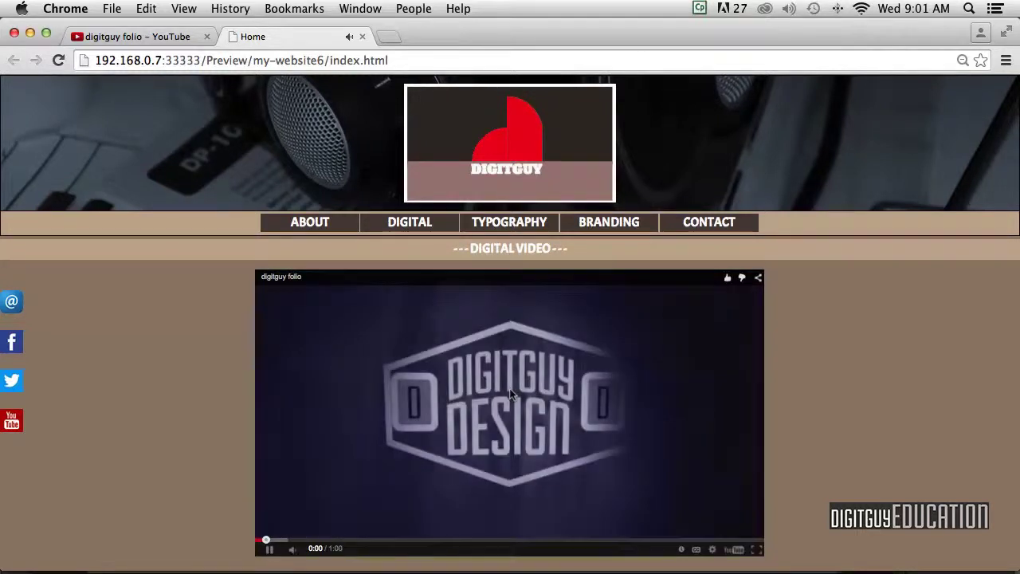
pyautogui.click(261, 547)
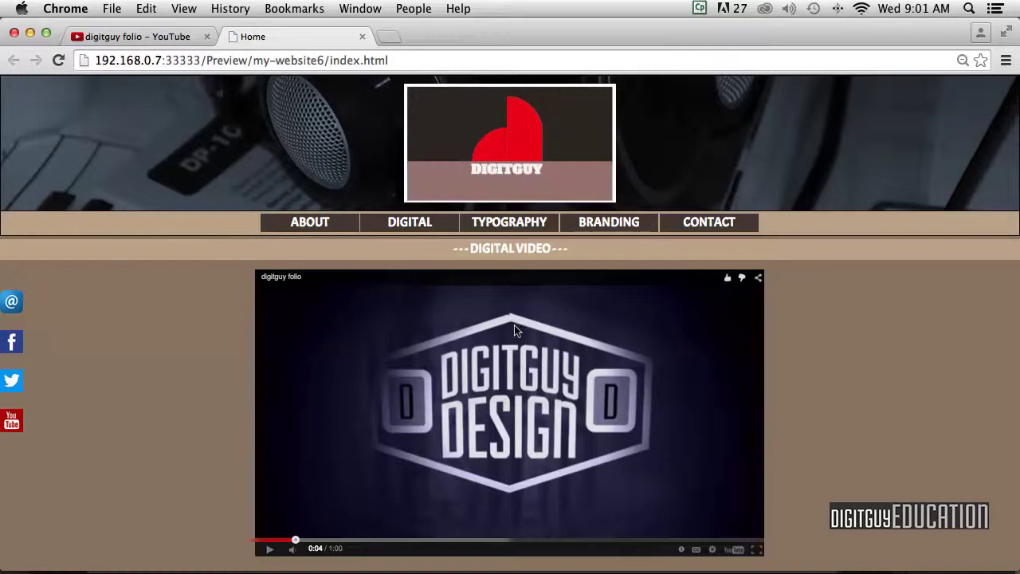
pyautogui.scroll(-2, 514, 325)
pyautogui.scroll(2, 515, 326)
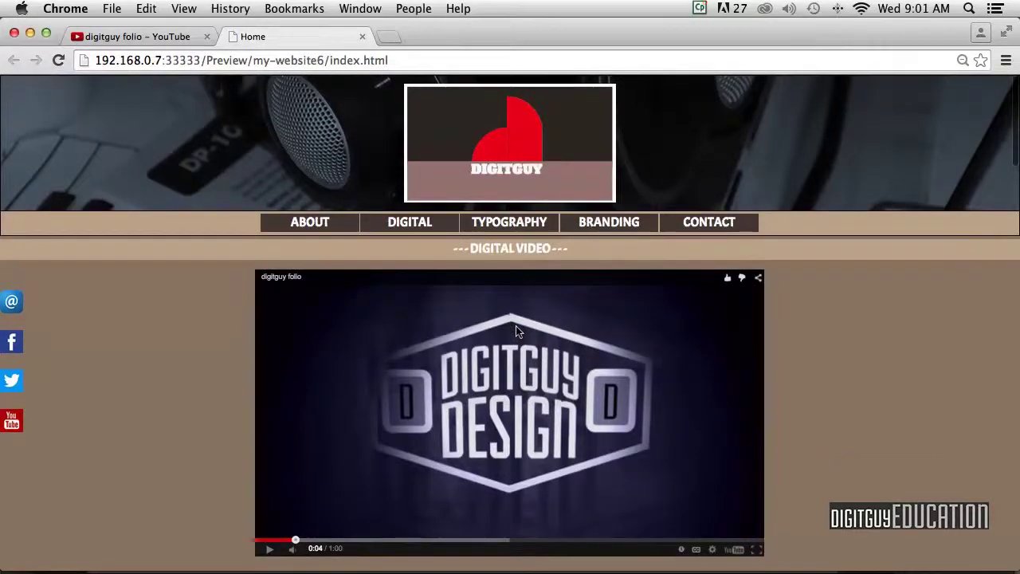